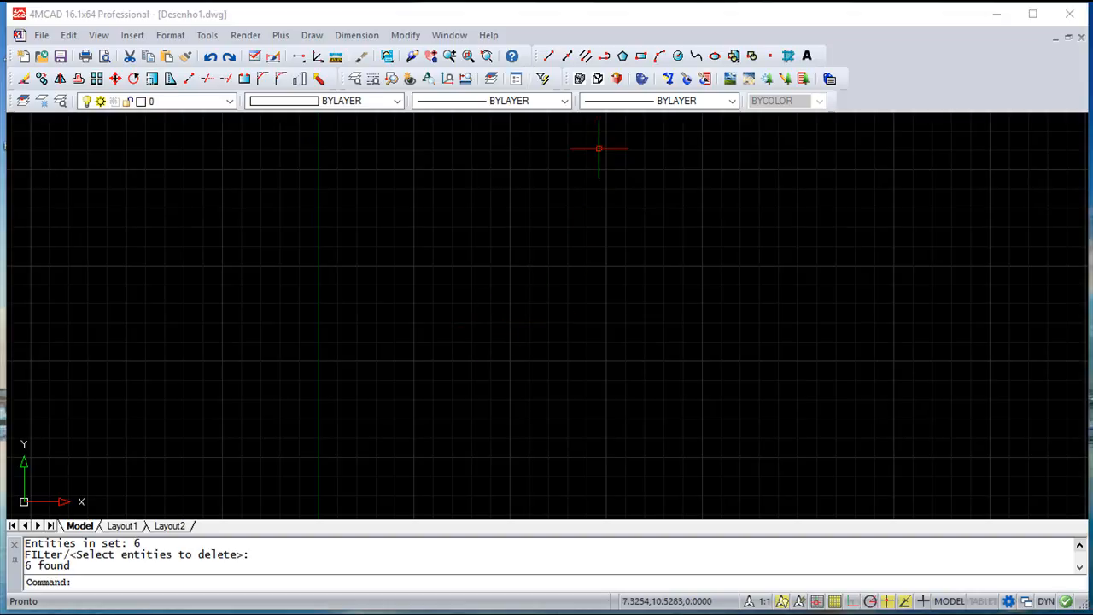
Step: Draw a single line about 11.6 units long, sloping down to the right across the drawing area
left_click(549, 56)
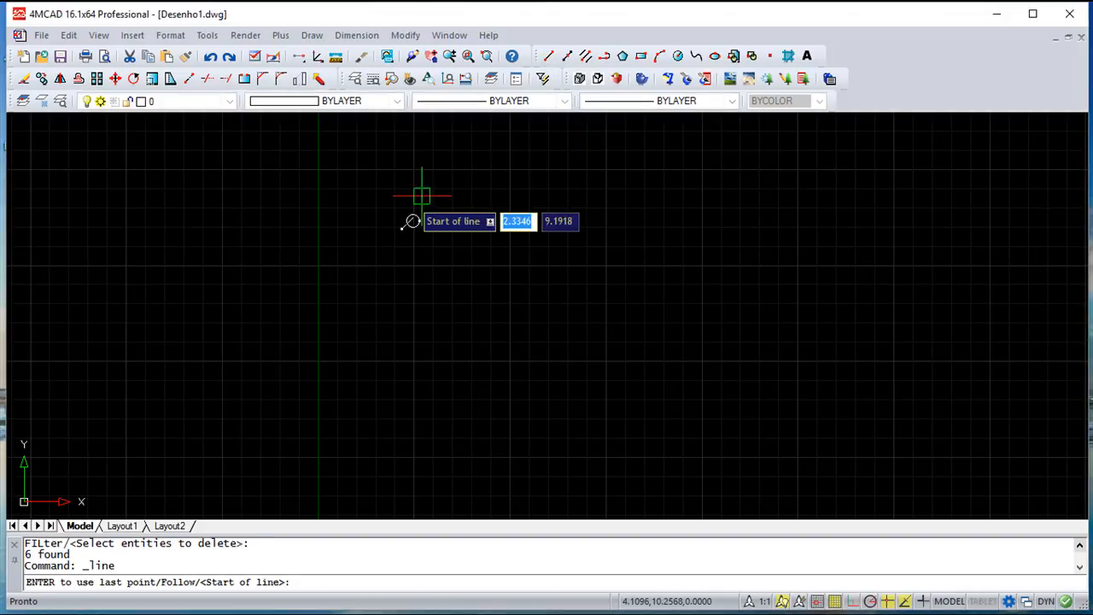
left_click(275, 196)
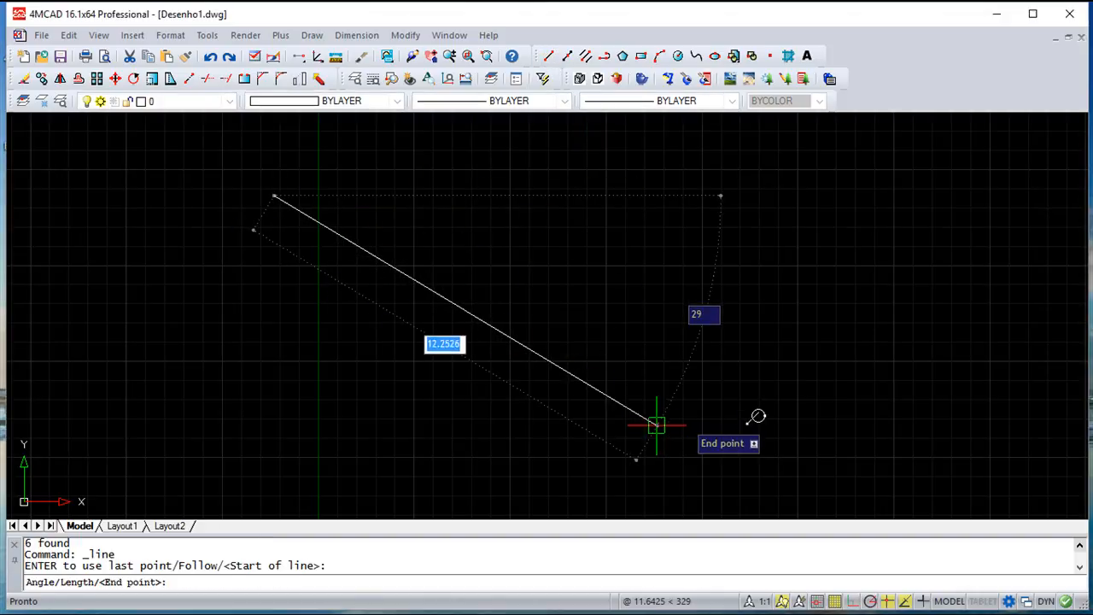
left_click(657, 424)
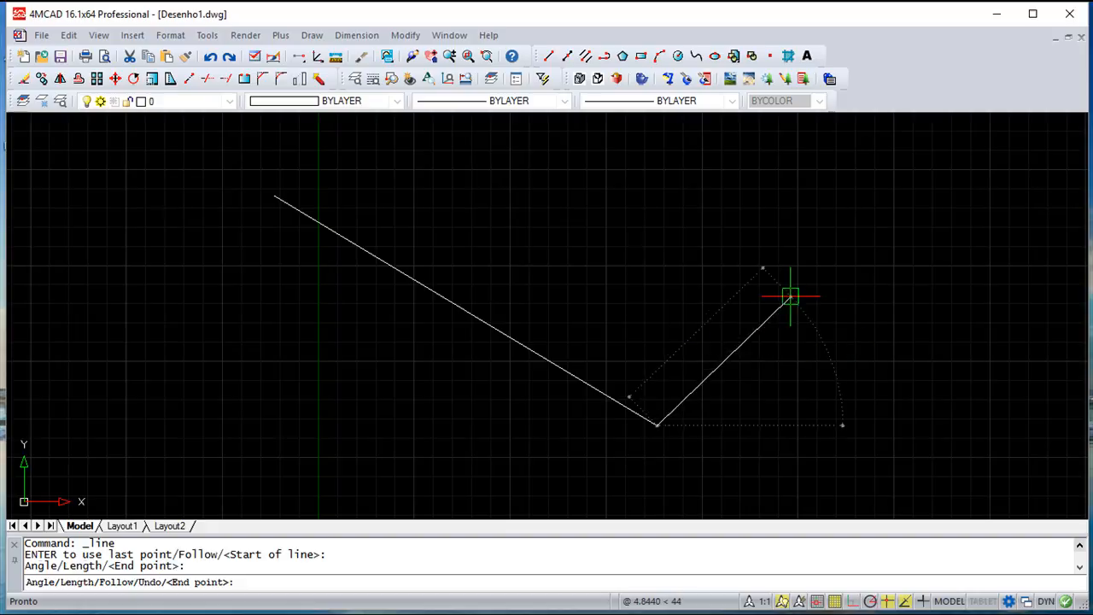
key("Return")
Step: Draw a second line about 9.5 units long, sloping down to the left and crossing the first line
key("Return")
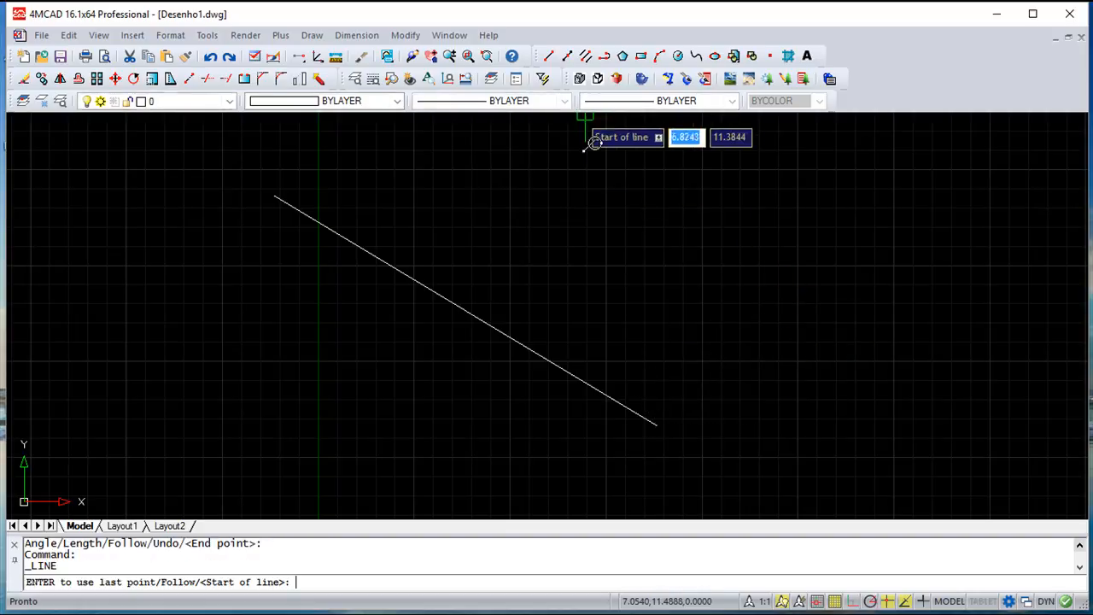
left_click(586, 186)
left_click(295, 402)
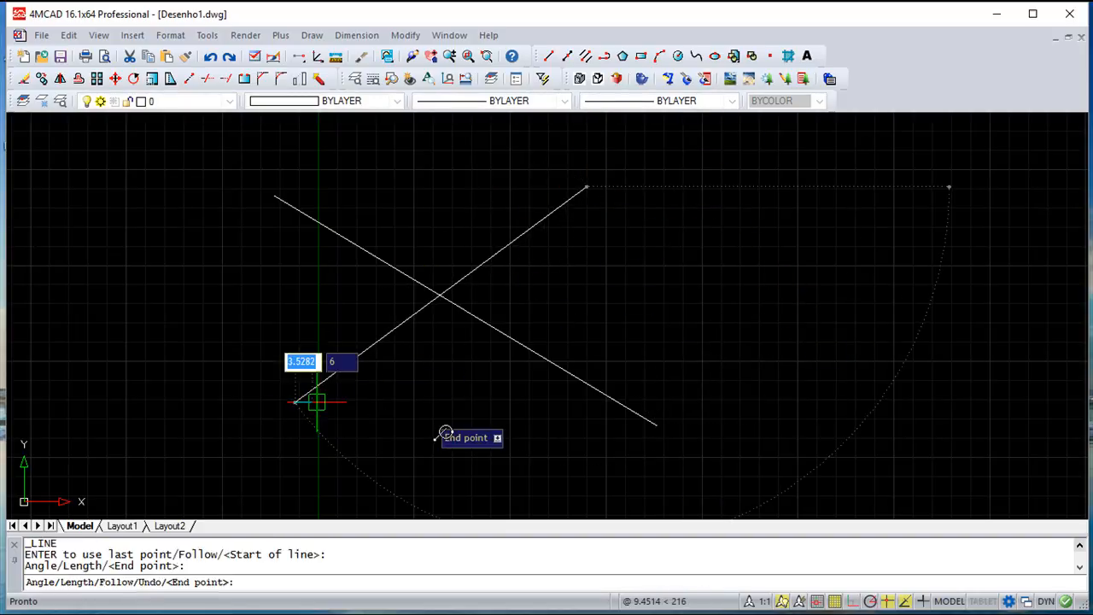
key("Escape")
key("Escape")
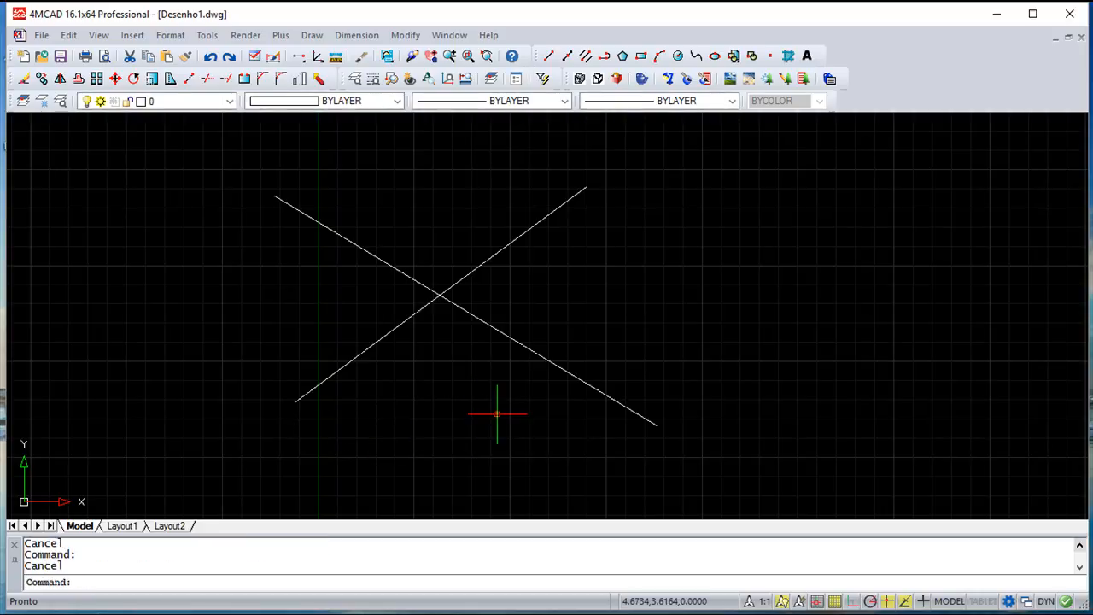
Step: Draw a circle with a radius of about 3.8 units to the right of the crossing point, overlapping both lines
left_click(678, 56)
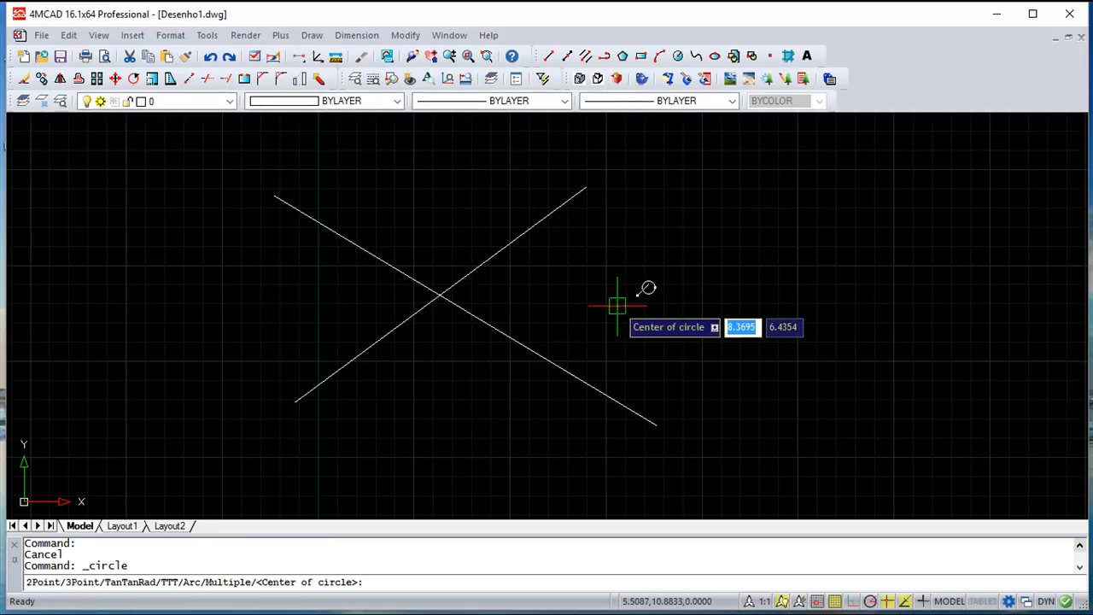
left_click(611, 270)
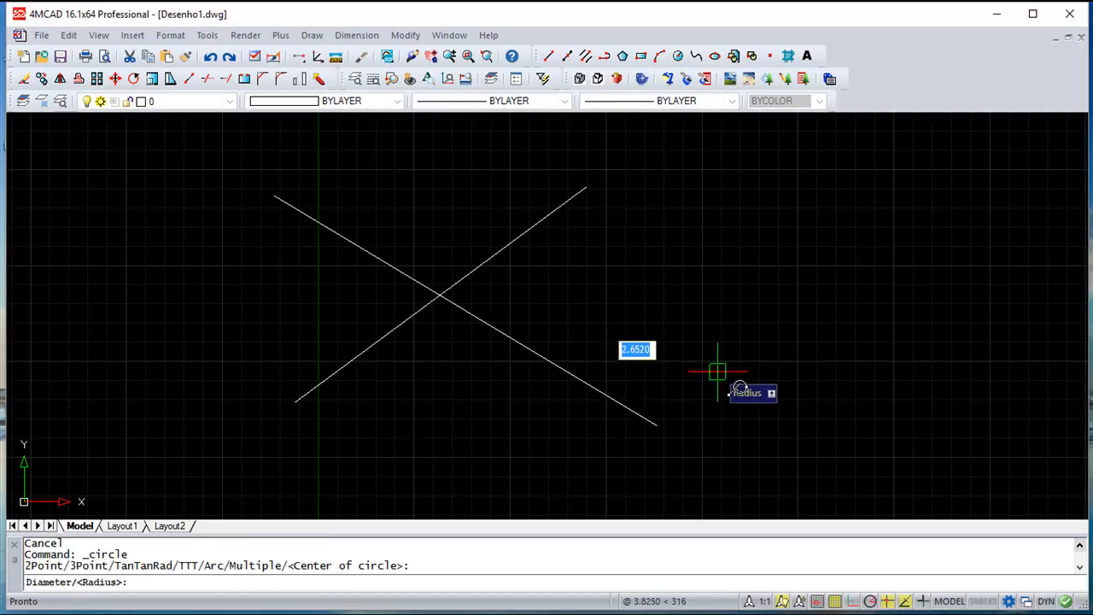
left_click(715, 375)
key("Escape")
key("Escape")
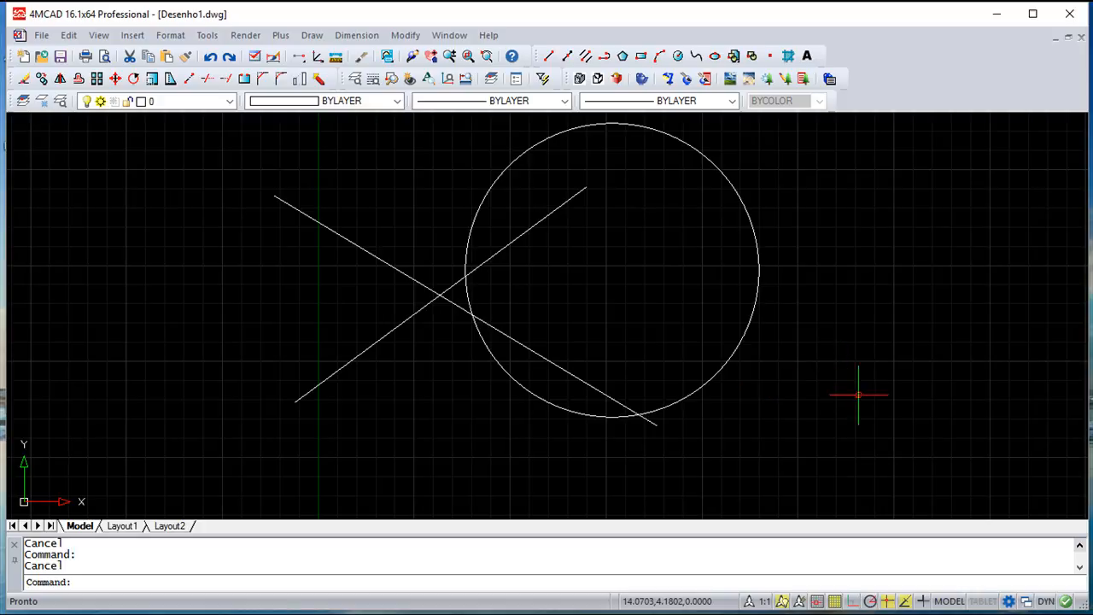
Step: Toggle entity snaps off and on, and clear the Quadrant, Parallel, Center, Midpoint, Intersection and Extension modes, keeping only Endpoint
left_click(888, 602)
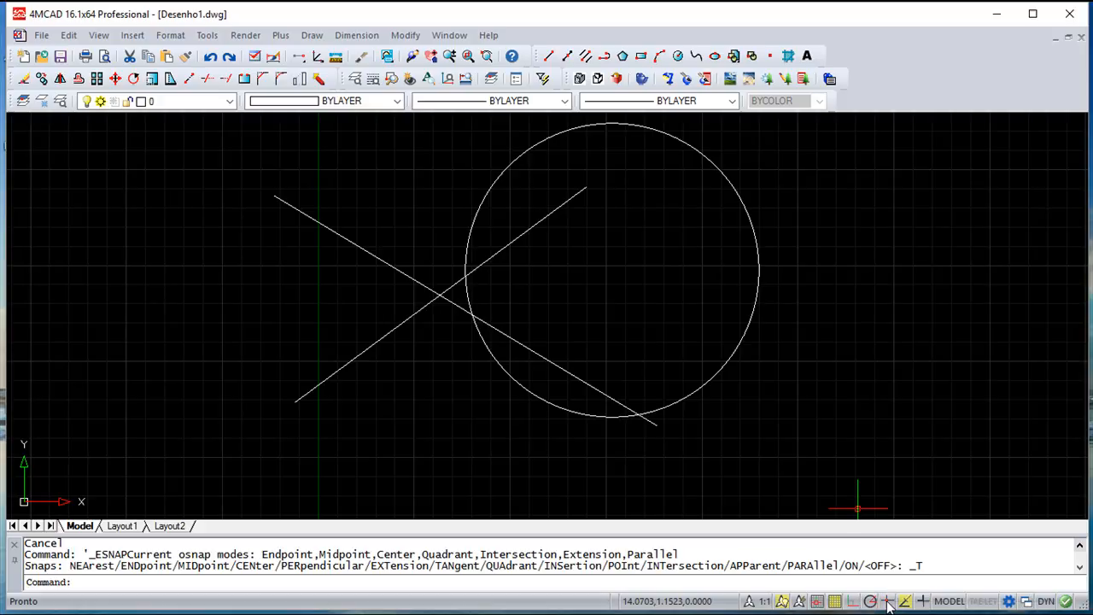
left_click(888, 601)
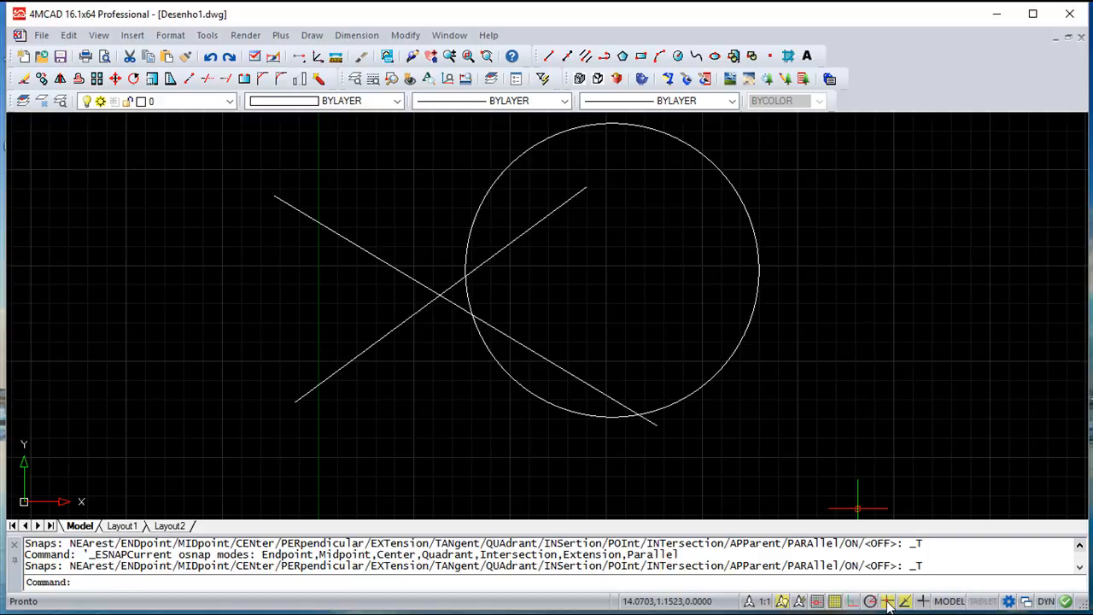
right_click(888, 602)
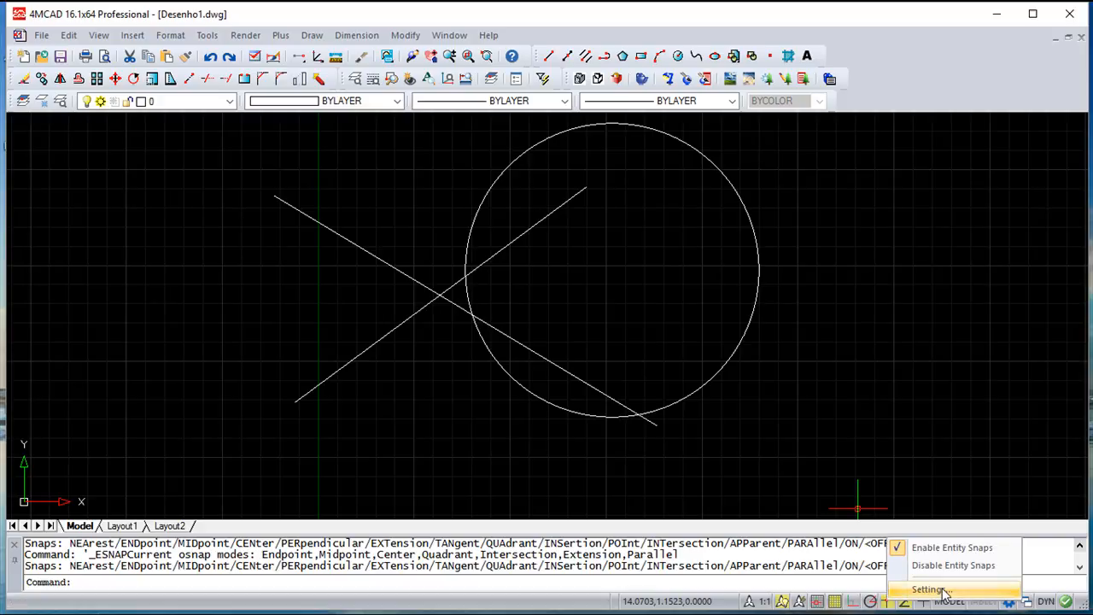
left_click(927, 590)
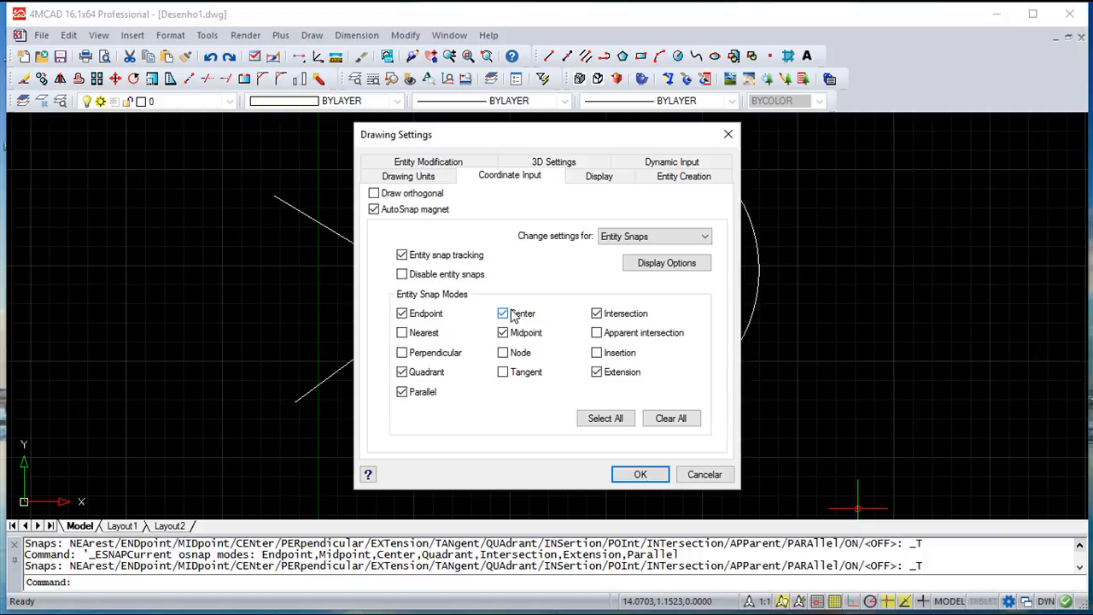
left_click(401, 371)
left_click(401, 391)
left_click(512, 318)
left_click(505, 332)
left_click(604, 315)
left_click(599, 372)
left_click(639, 474)
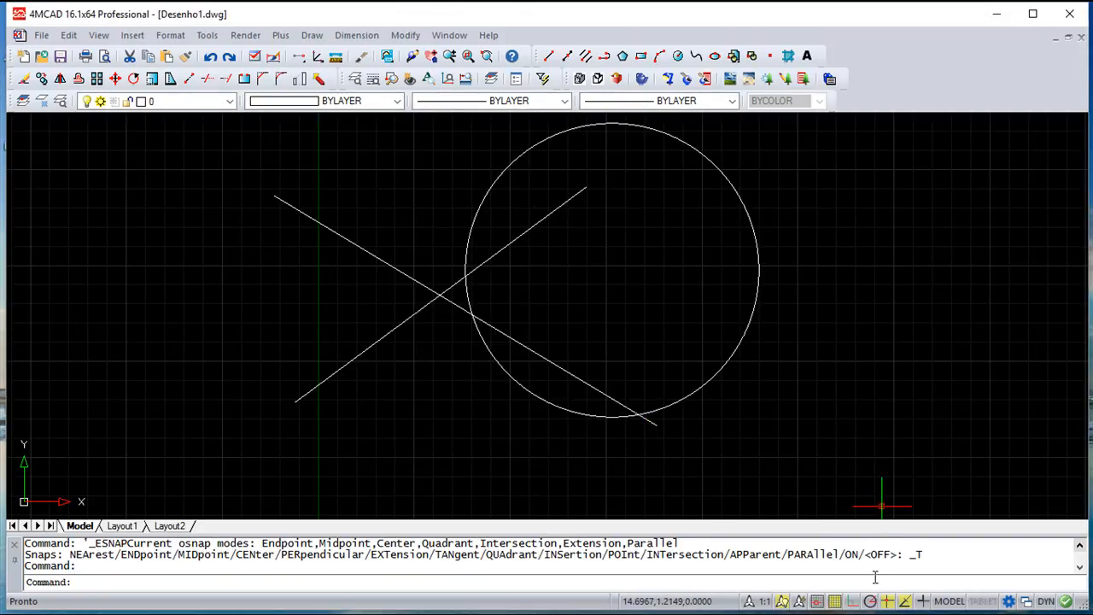
Step: Try the Endpoint snap with the Line command and enable the Nearest snap mode in addition to Endpoint
left_click(549, 56)
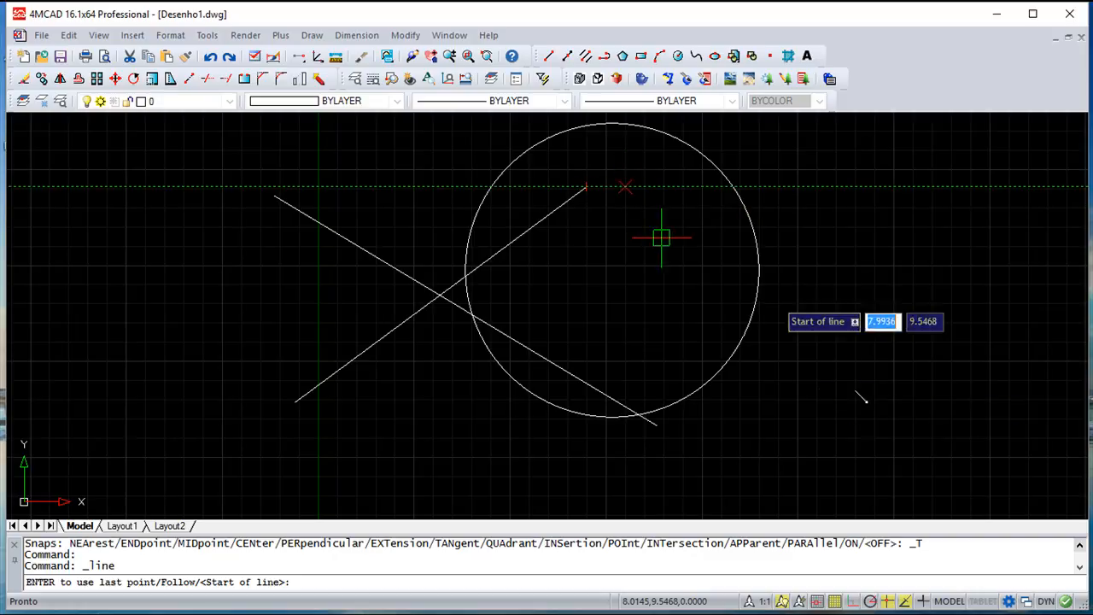
right_click(897, 601)
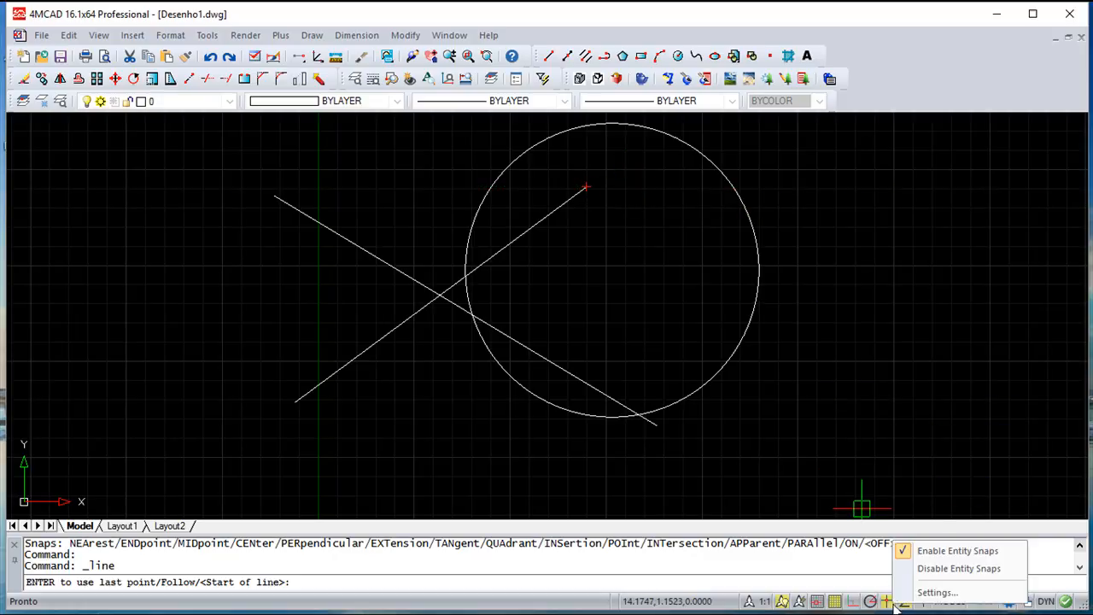
left_click(939, 593)
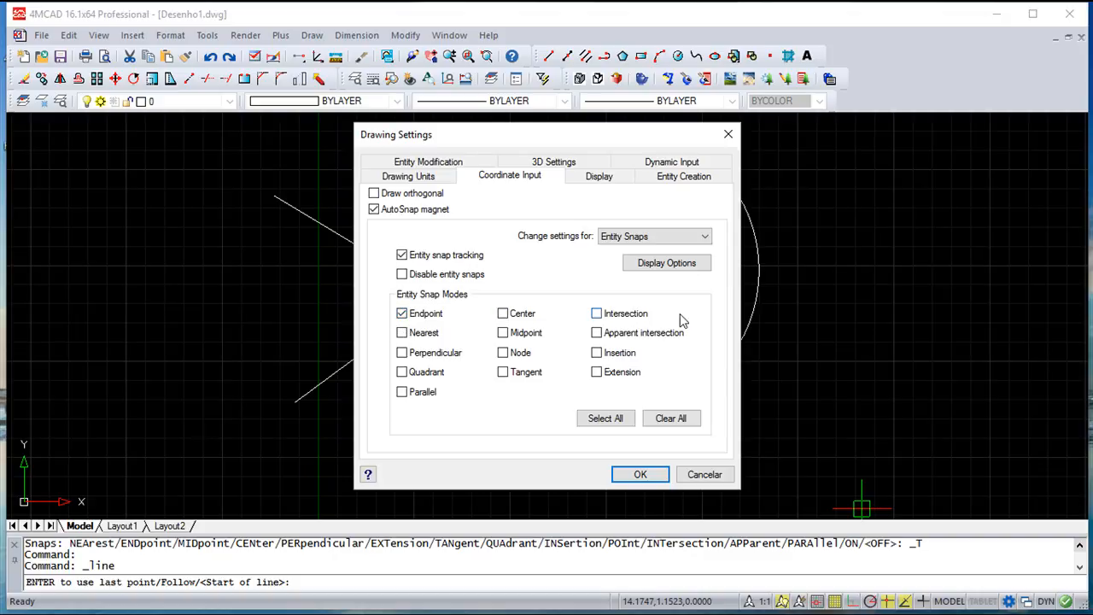
left_click(401, 333)
left_click(639, 474)
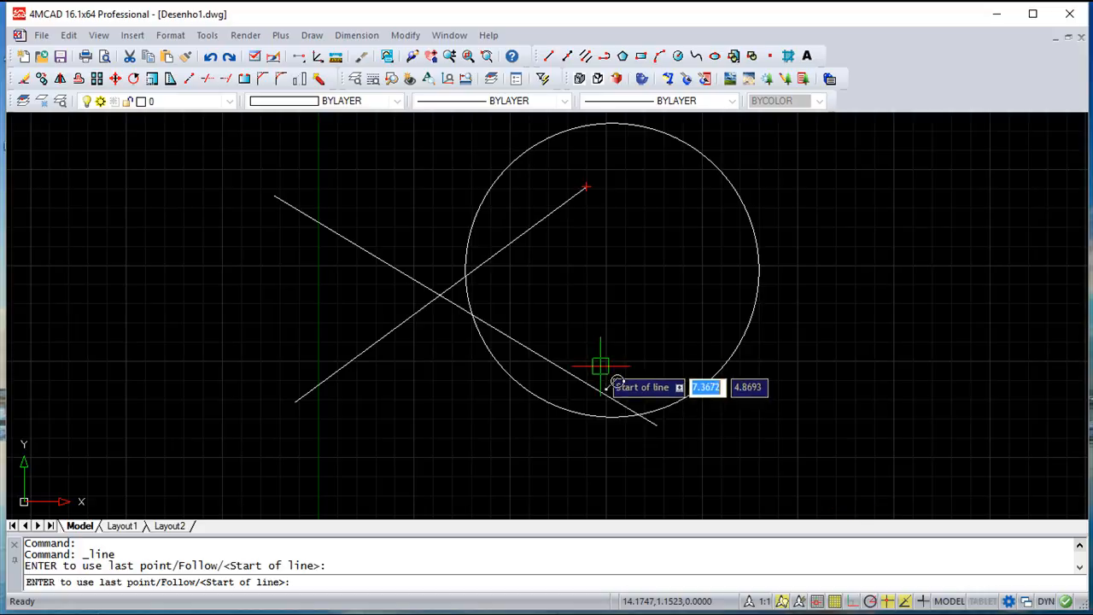
Step: Test the Nearest snap along the existing diagonal line with the Line command, without placing a point
left_click(549, 56)
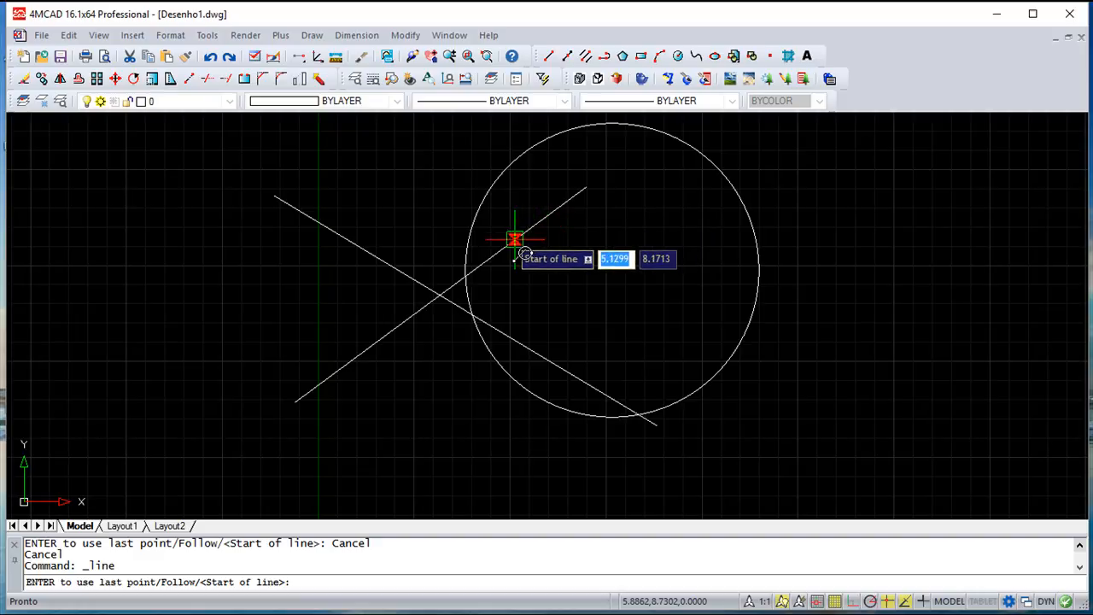
key("Escape")
key("Escape")
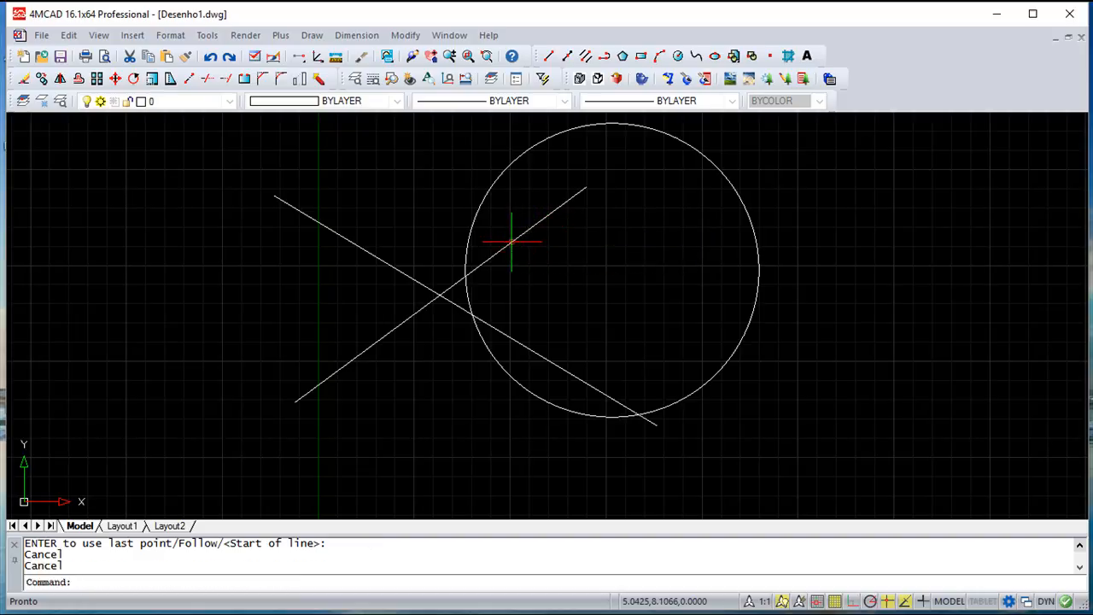
right_click(893, 603)
left_click(929, 589)
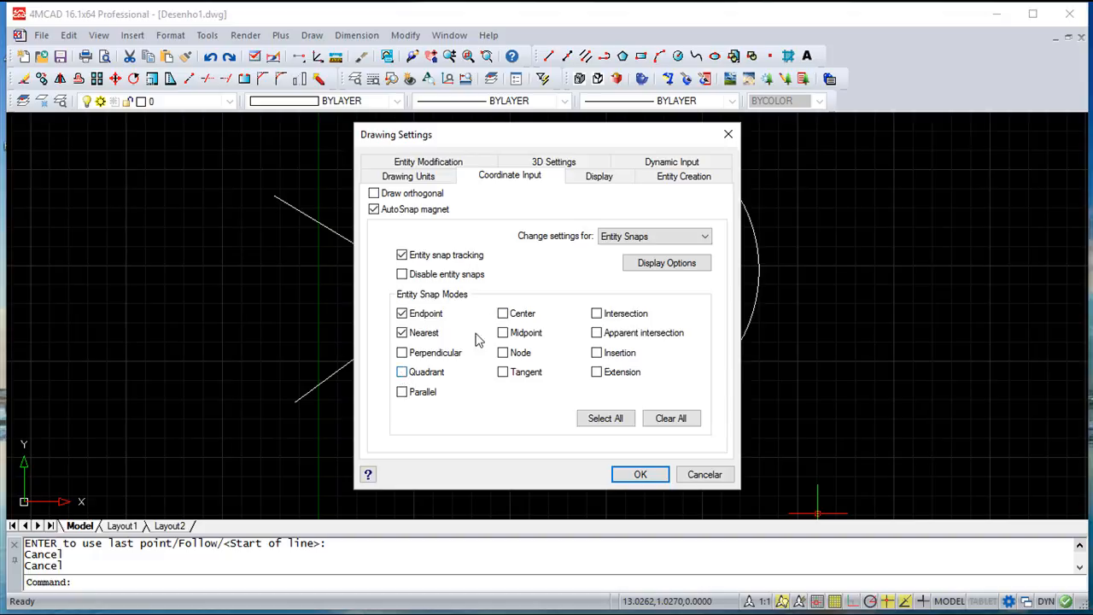
left_click(640, 475)
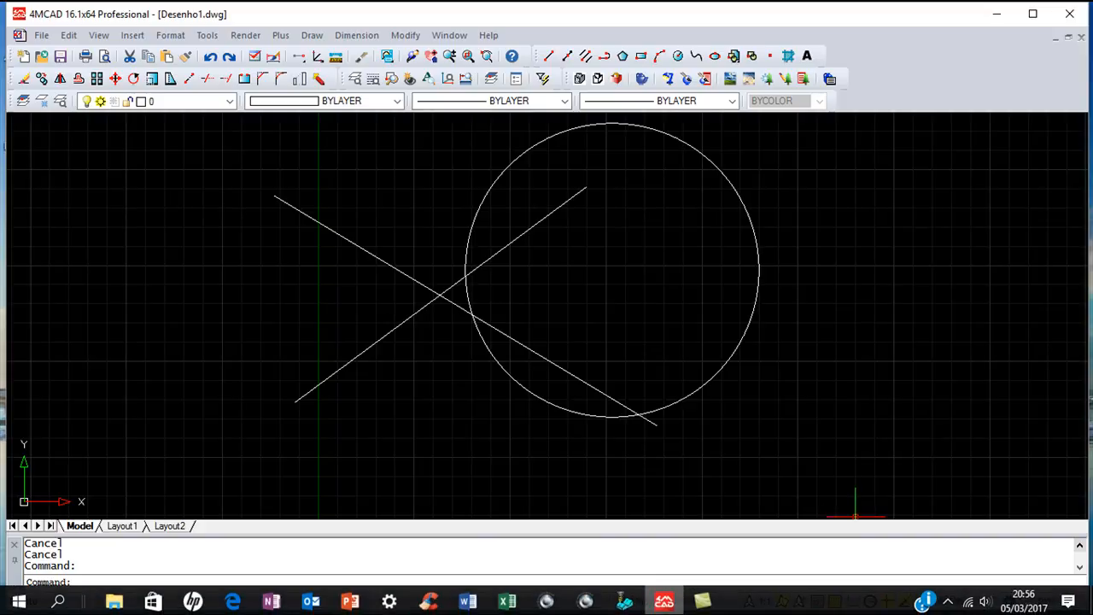
Step: Enable the Quadrant and Center entity snap modes alongside Endpoint and Nearest
right_click(887, 601)
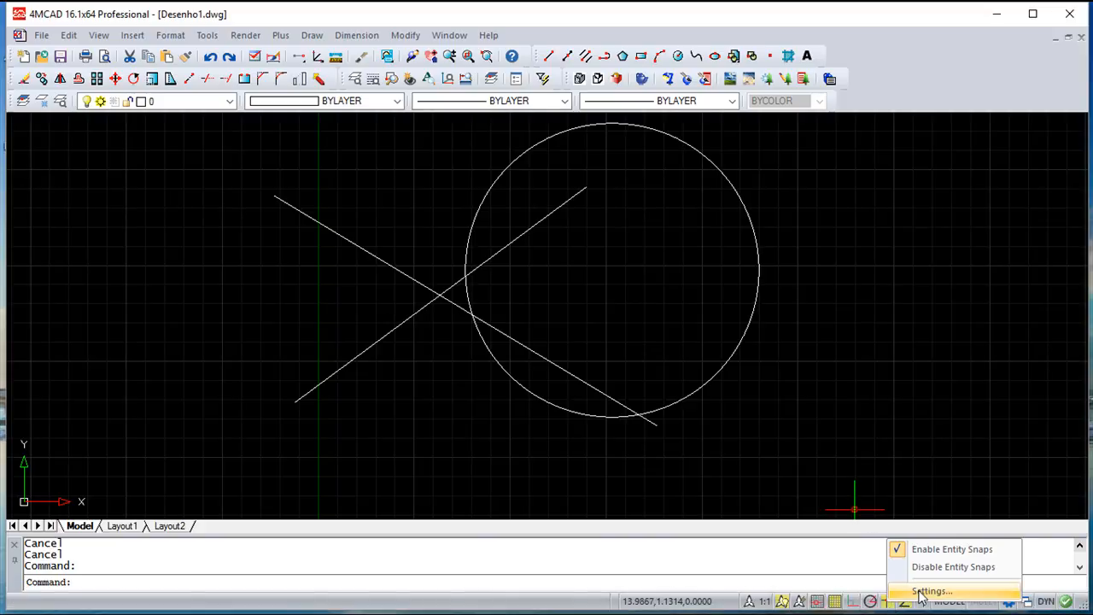
left_click(919, 589)
left_click(402, 376)
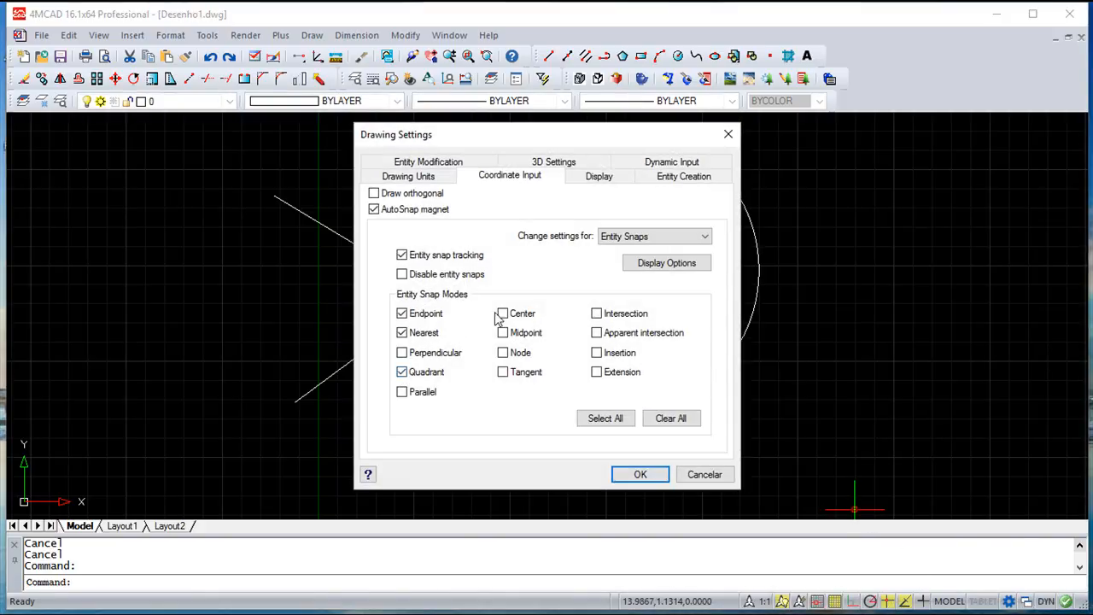
left_click(503, 314)
left_click(636, 474)
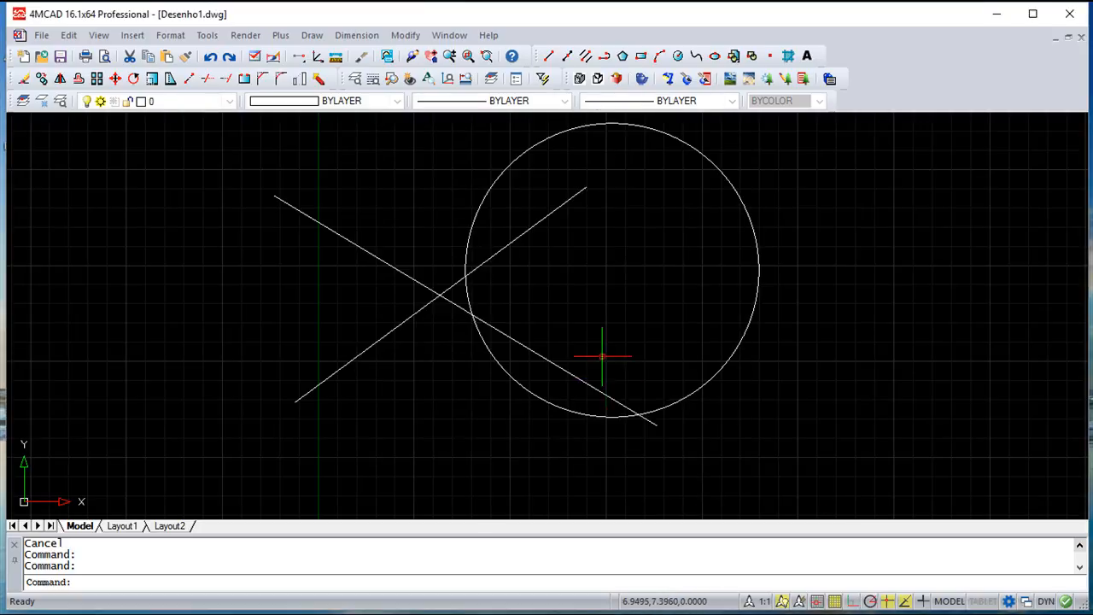
Step: Test snapping around the circle with the Line command while Nearest, Quadrant and Center are active, without placing a point
left_click(549, 56)
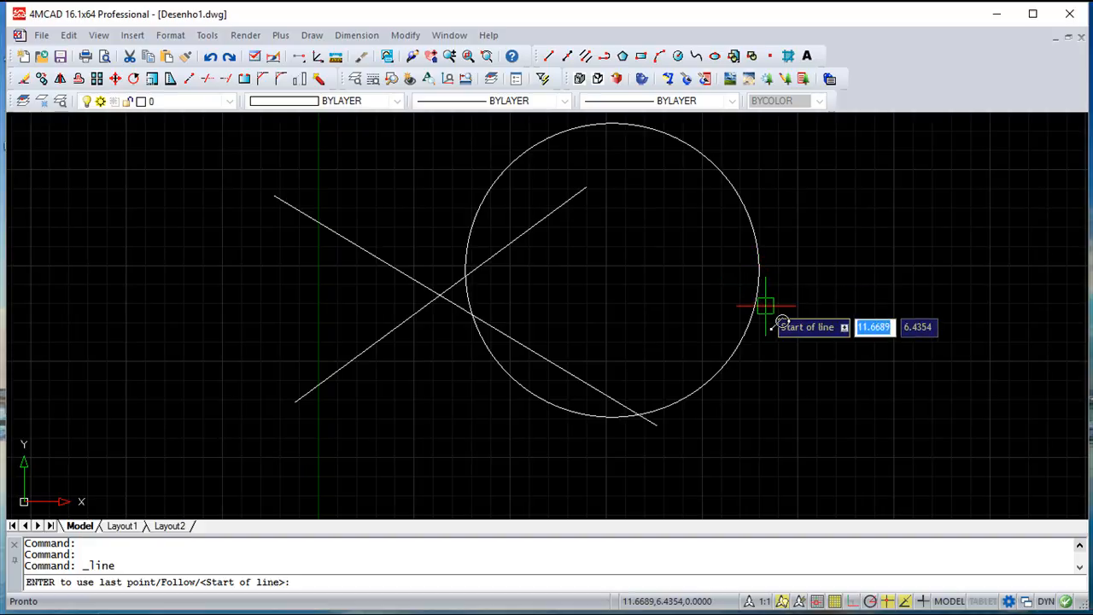
key("Escape")
key("Escape")
key("Escape")
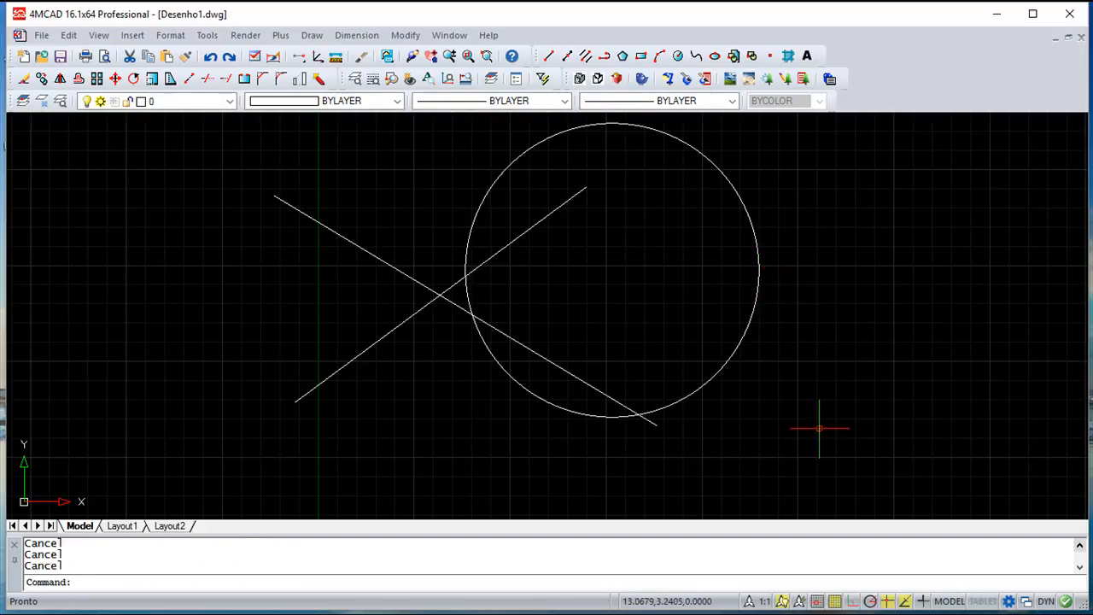
Step: Disable the Nearest entity snap mode, keeping Endpoint, Center and Quadrant active
right_click(888, 603)
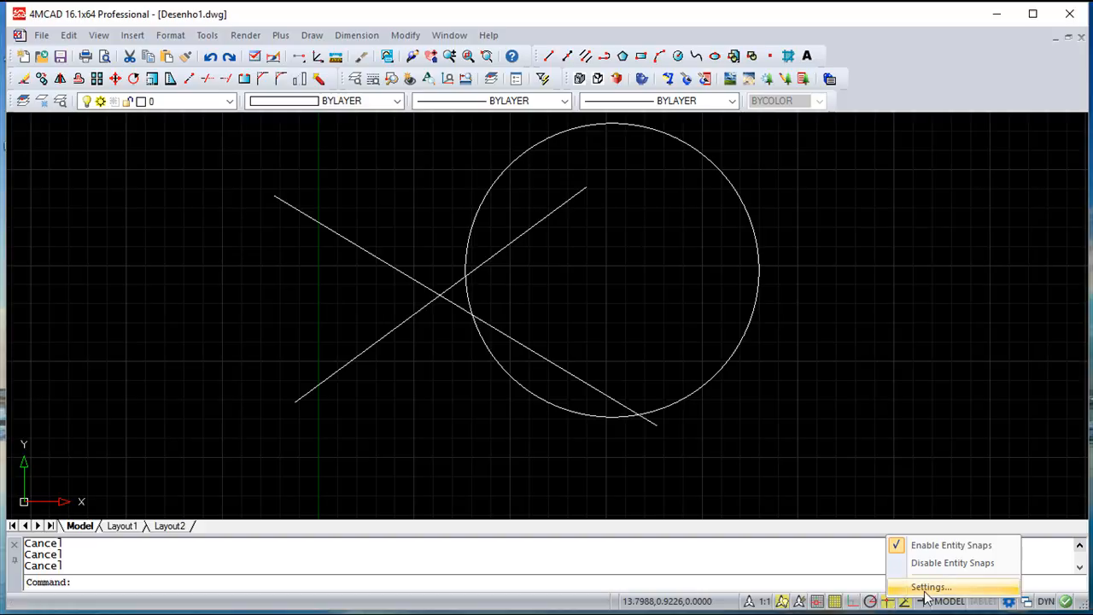
left_click(926, 586)
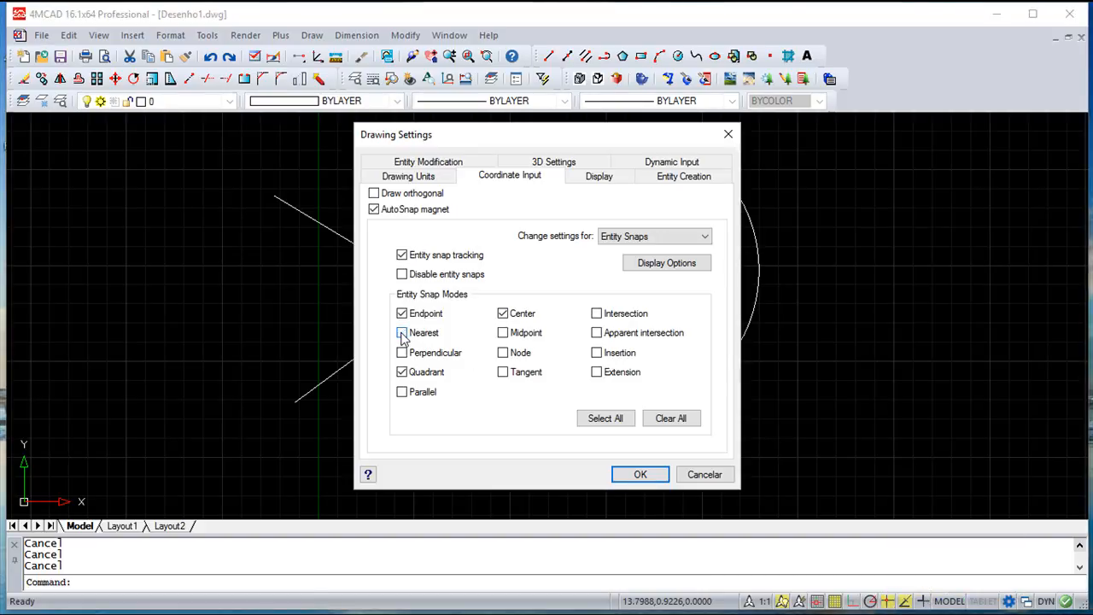
left_click(639, 474)
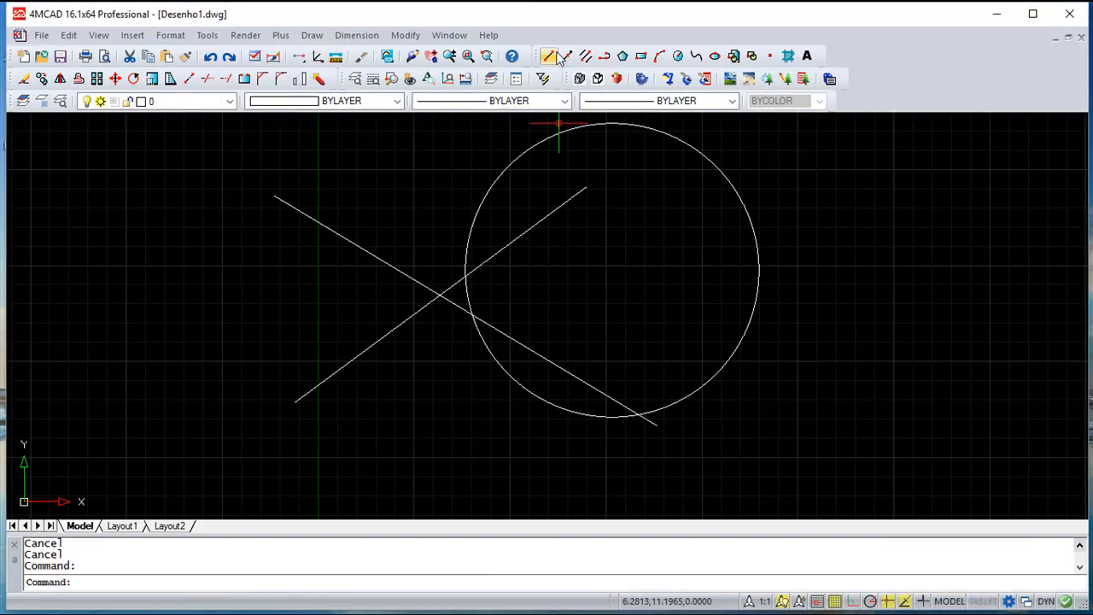
Step: Examine the snap points at the circle's right quadrant and center with the Line command, without drawing anything
left_click(565, 55)
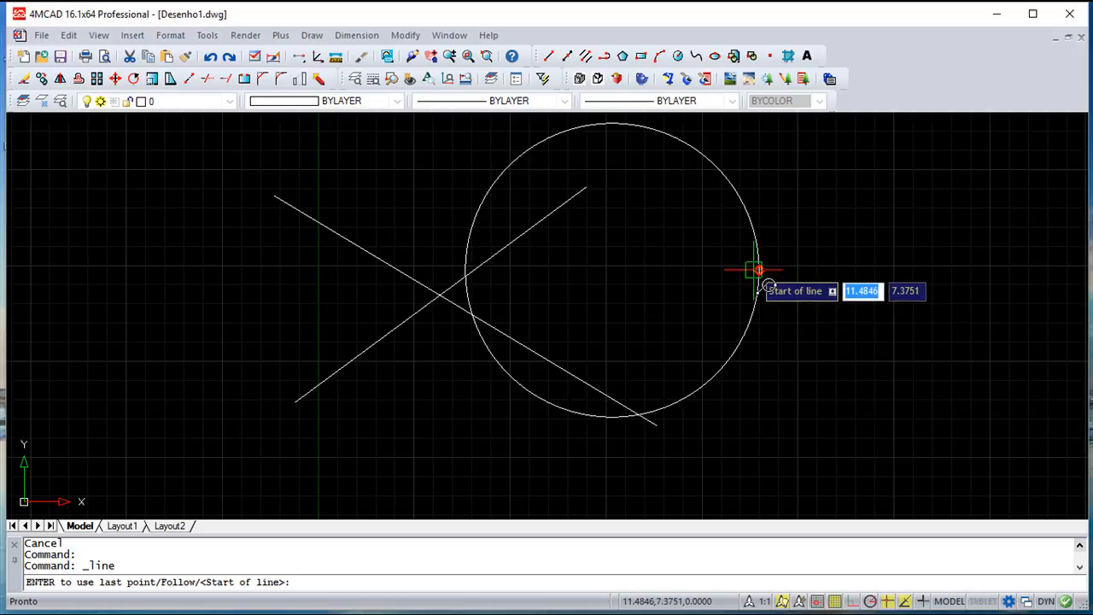
mouse_move(678, 254)
middle_mouse_down()
mouse_move(647, 275)
mouse_move(636, 307)
middle_mouse_up()
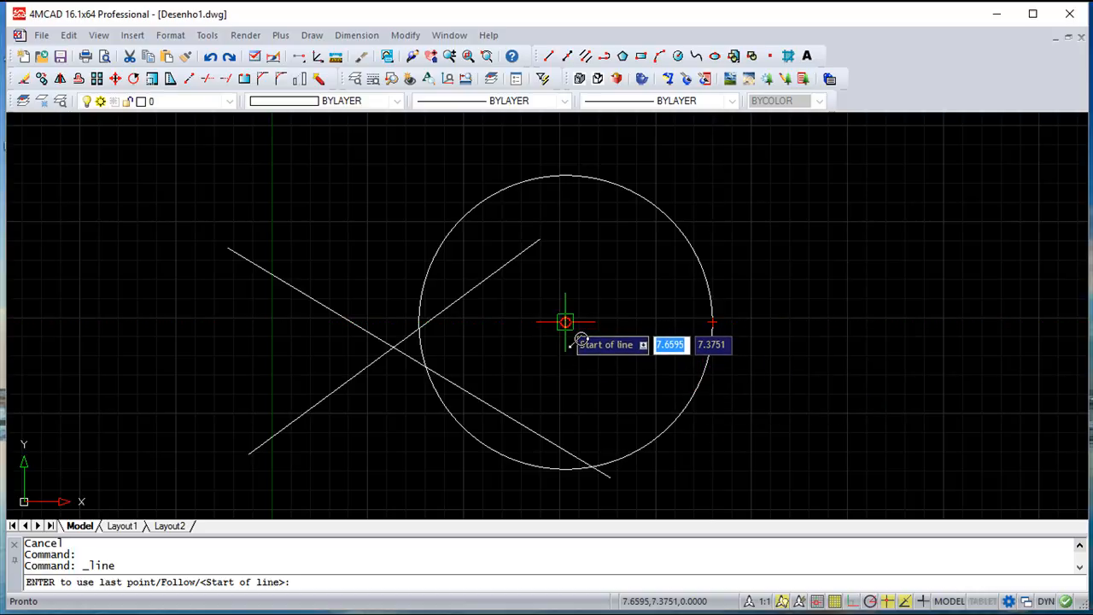
key("Escape")
key("Escape")
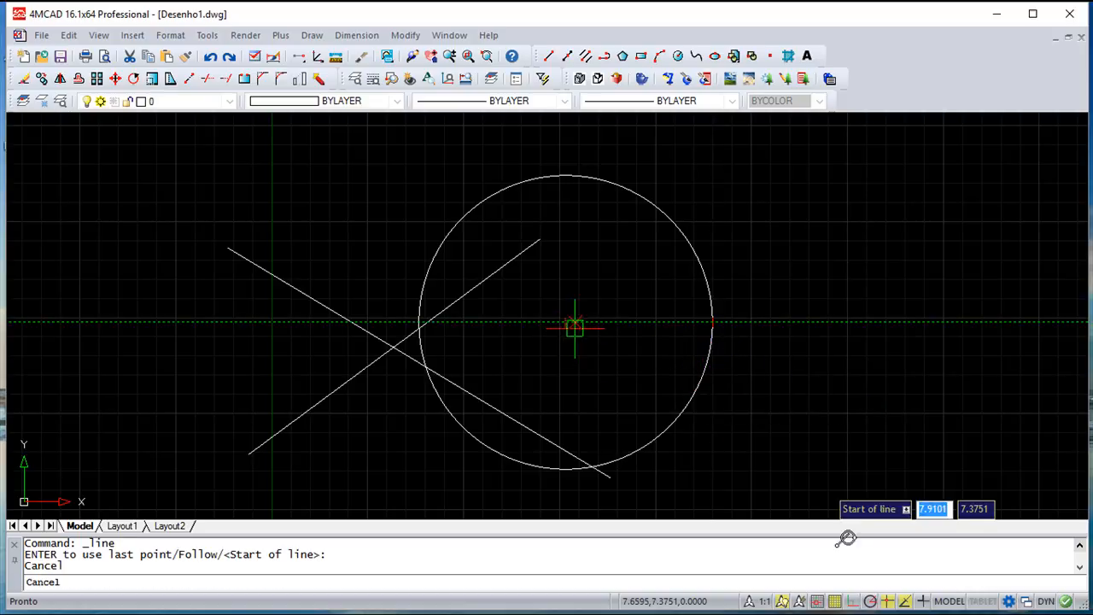
Step: Review the available entity snap modes in the drawing settings, particularly Node, without changing any of them
right_click(885, 602)
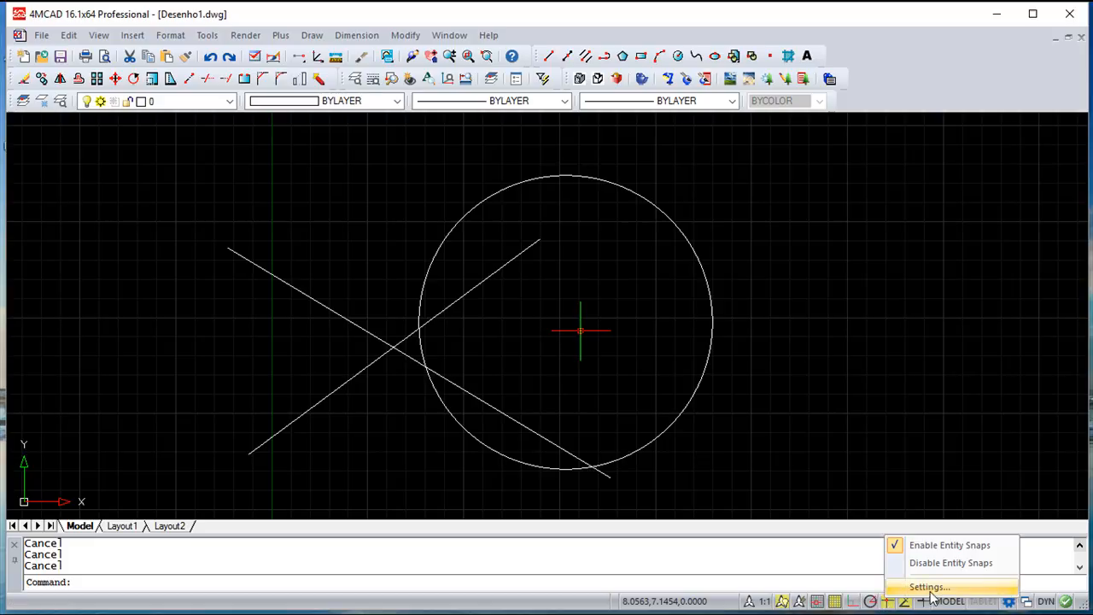
left_click(922, 586)
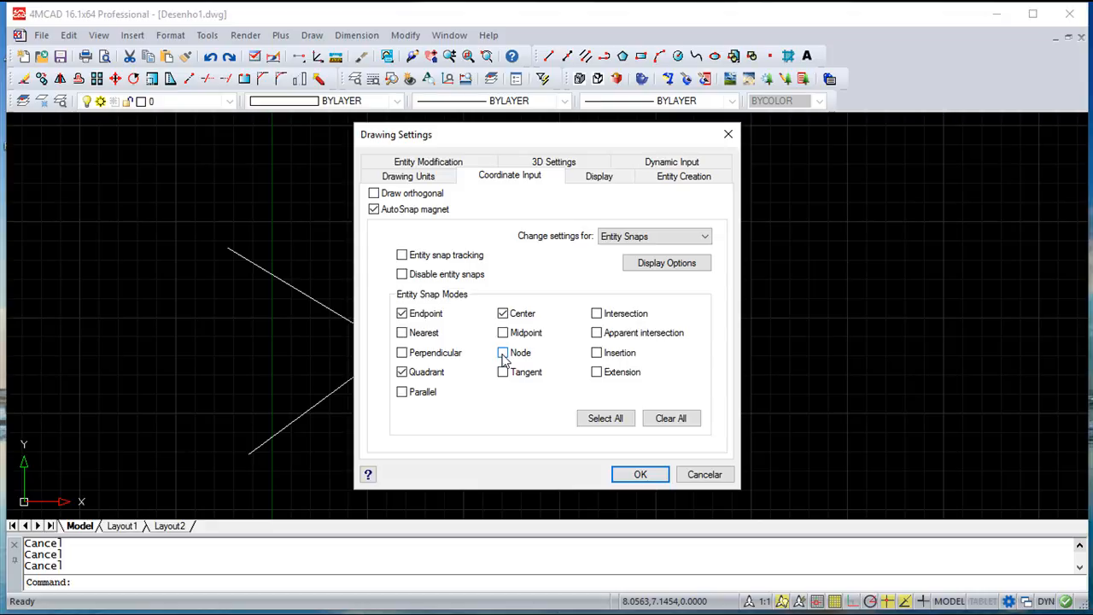
left_click(639, 474)
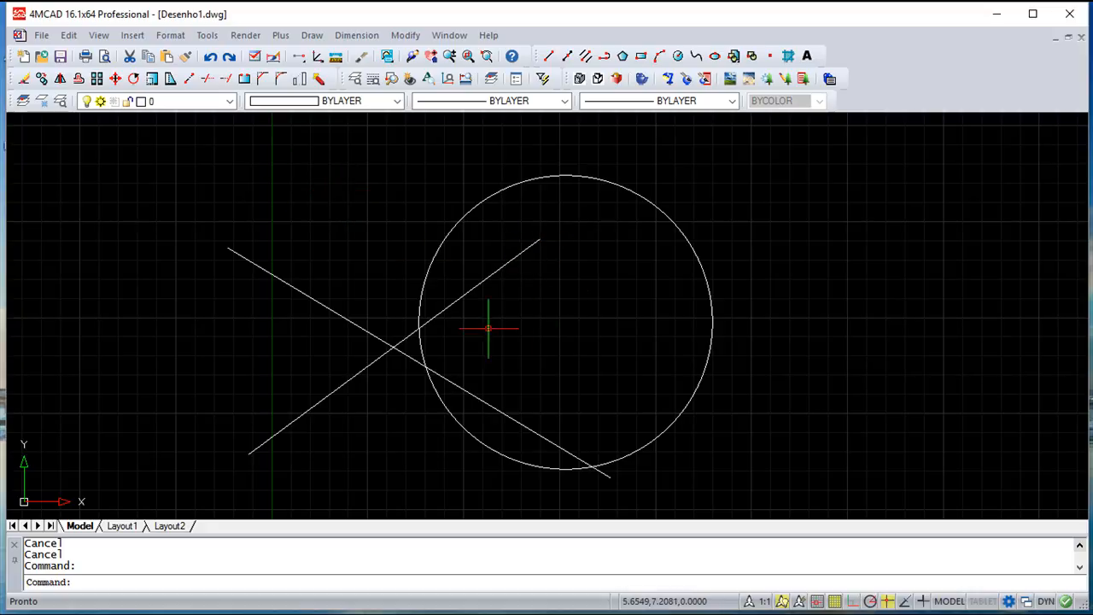
Step: Place a single point in the empty area to the upper right of the circle
left_click(312, 35)
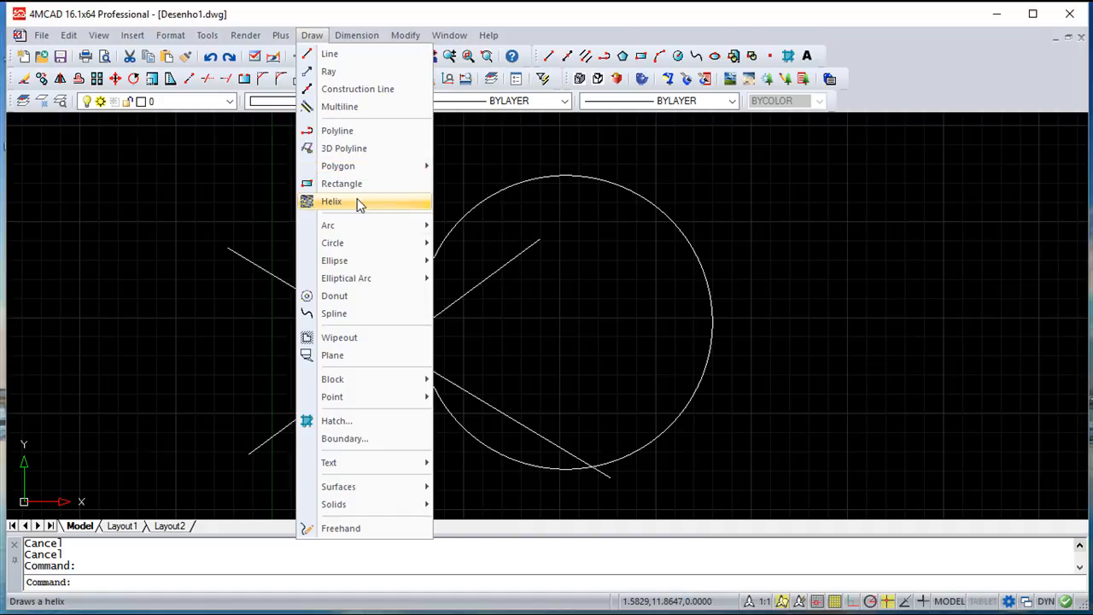
mouse_move(344, 402)
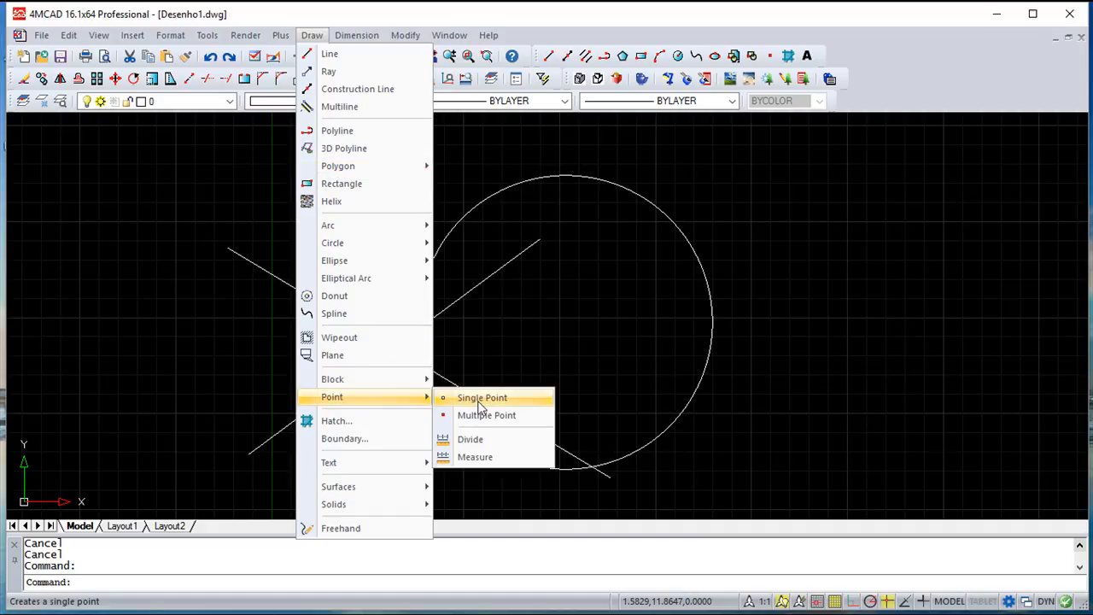
left_click(480, 405)
left_click(774, 214)
key("Escape")
key("Escape")
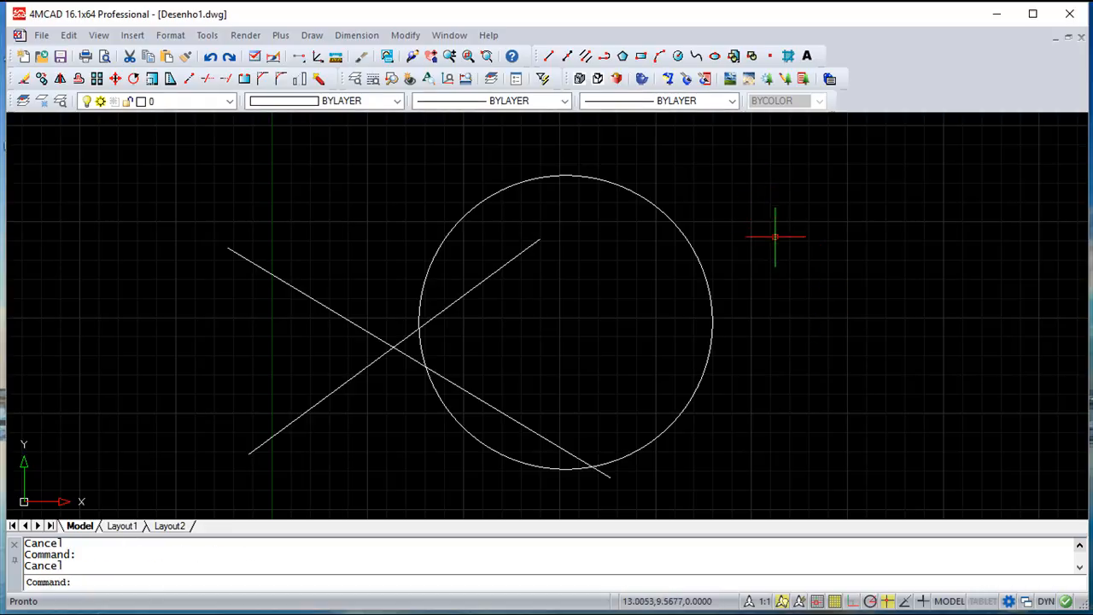
Step: Enable the Node entity snap mode, disable Quadrant, and test snapping to the single point with the Line command without drawing
left_click(549, 56)
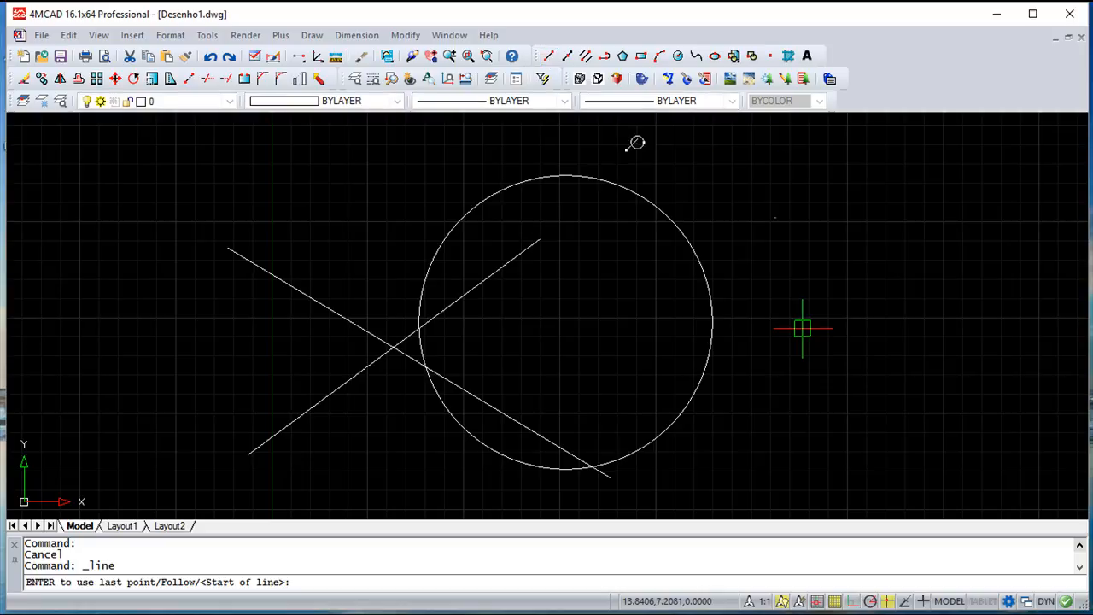
right_click(889, 603)
left_click(932, 586)
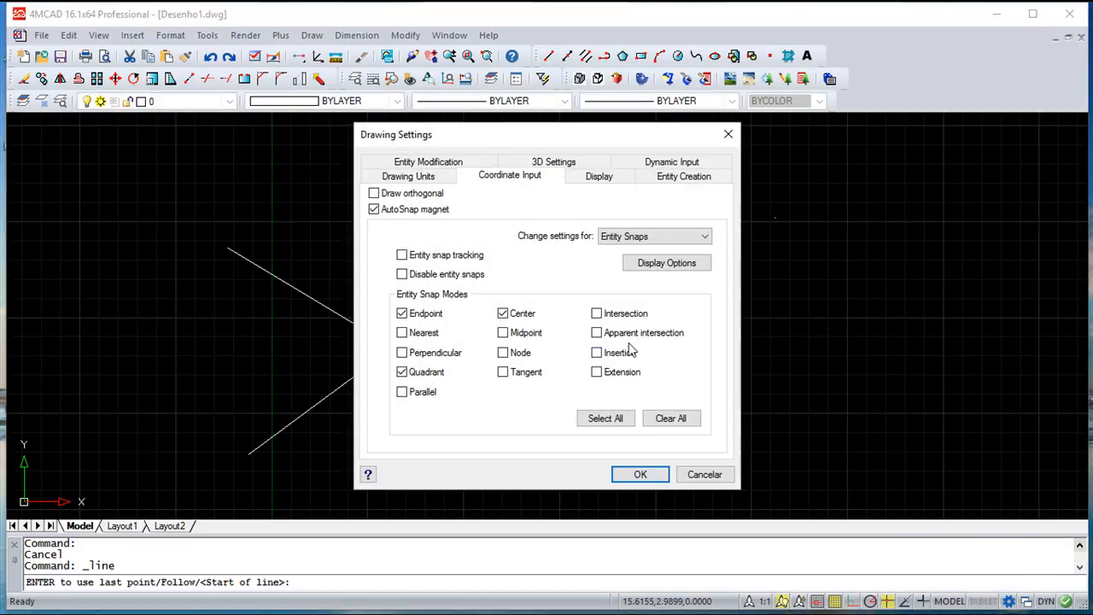
left_click(503, 352)
left_click(402, 372)
left_click(640, 475)
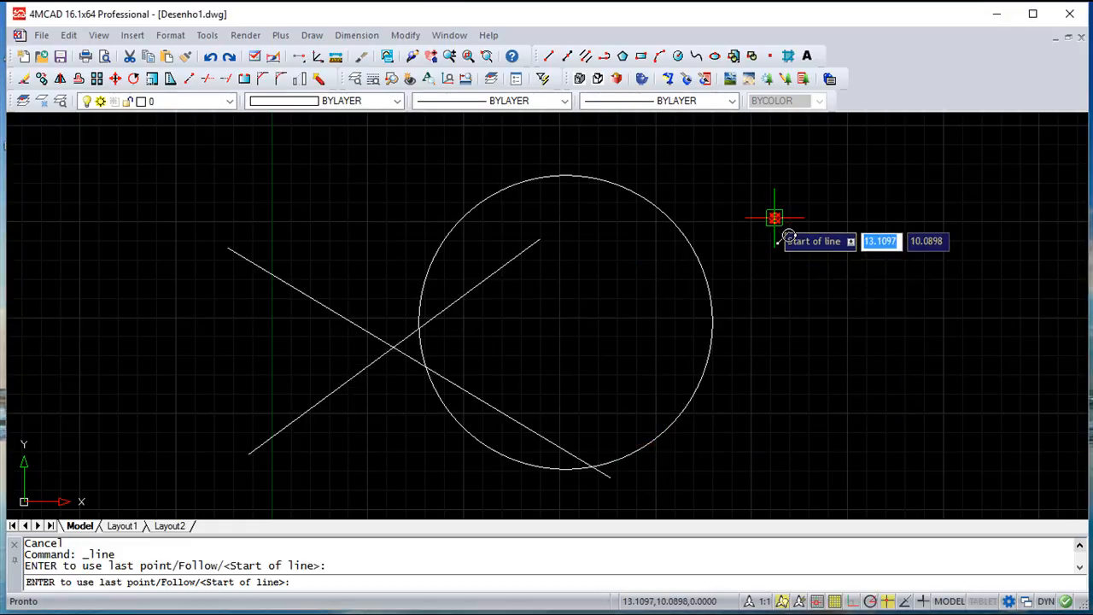
key("Escape")
key("Escape")
Step: Disable the Node entity snap mode and enable Intersection, keeping Endpoint and Center active
right_click(890, 601)
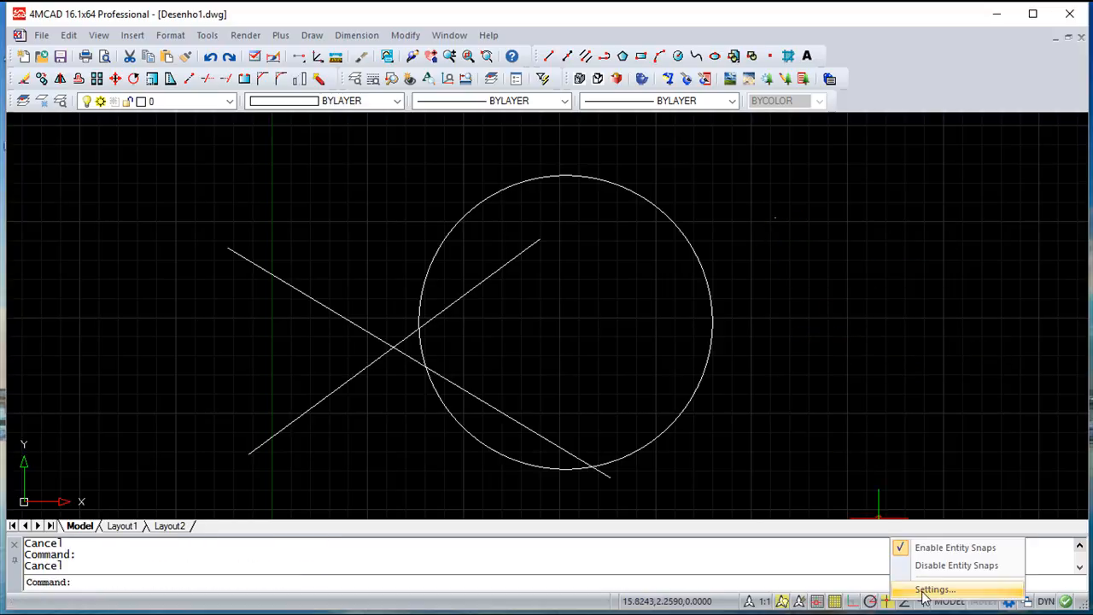
left_click(922, 587)
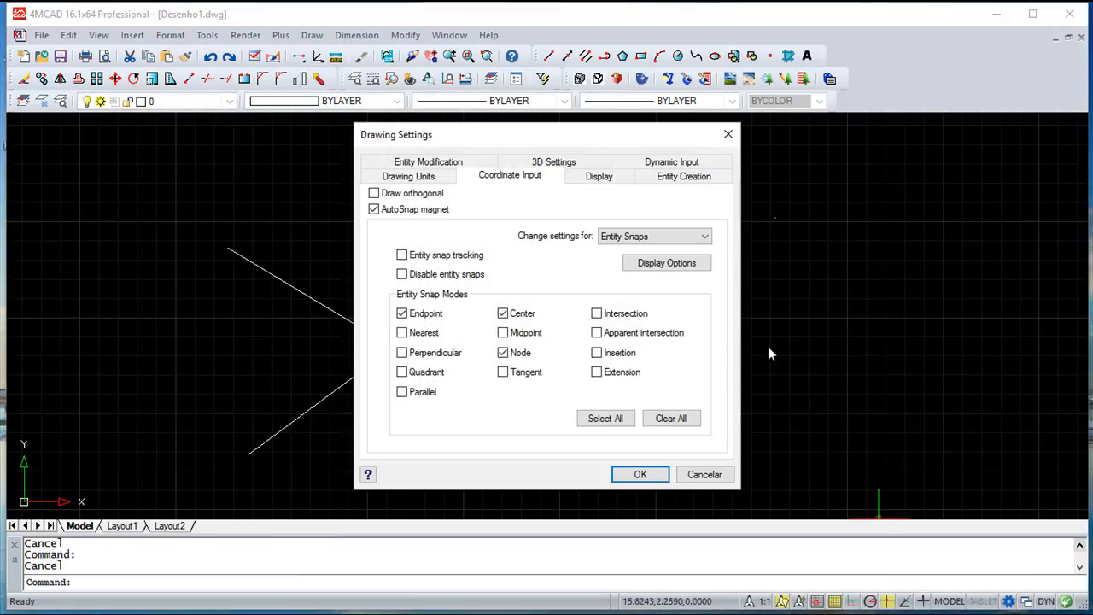
left_click(503, 353)
left_click(596, 313)
left_click(650, 462)
Step: Test intersection snapping where the lines cross the circle with the Line command, without placing a point
left_click(548, 56)
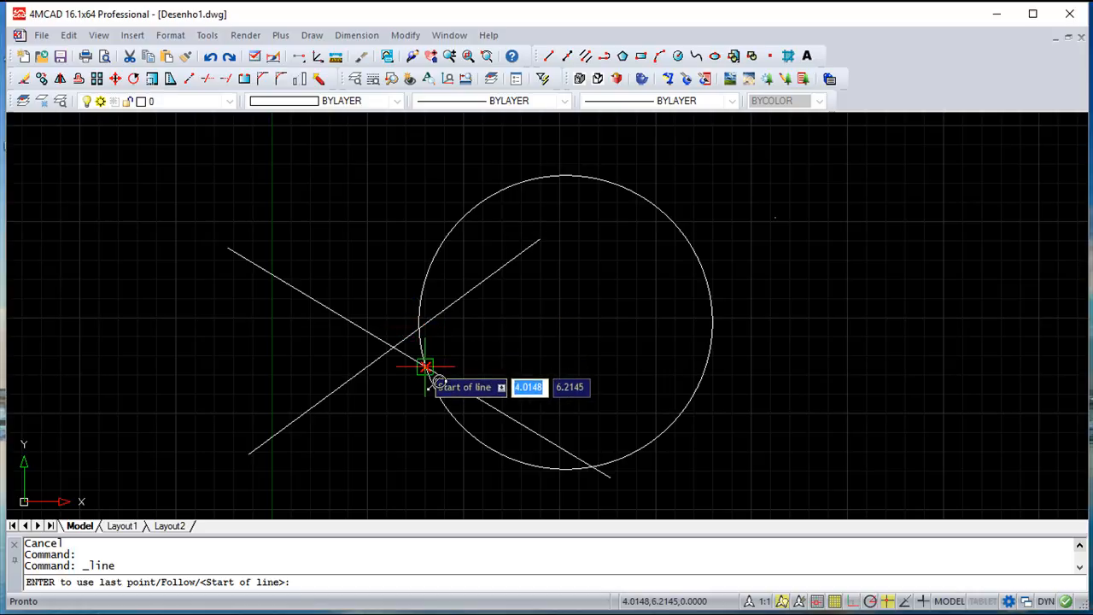
key("Escape")
key("Escape")
key("Escape")
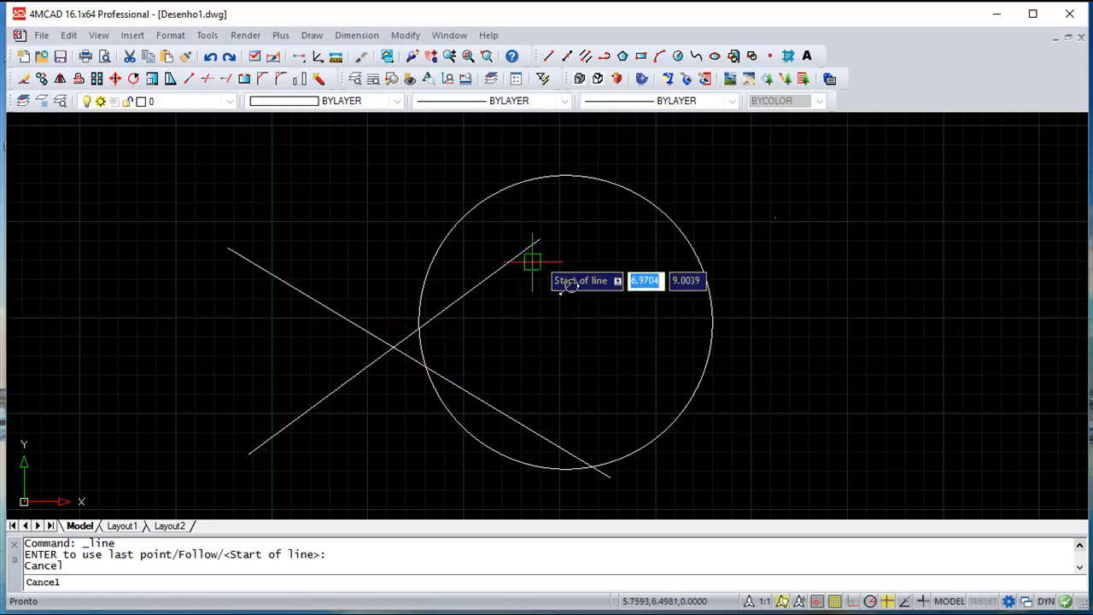
Step: Replace the Intersection snap mode with Apparent intersection and start the Line command to try snapping on the crossing lines
right_click(886, 602)
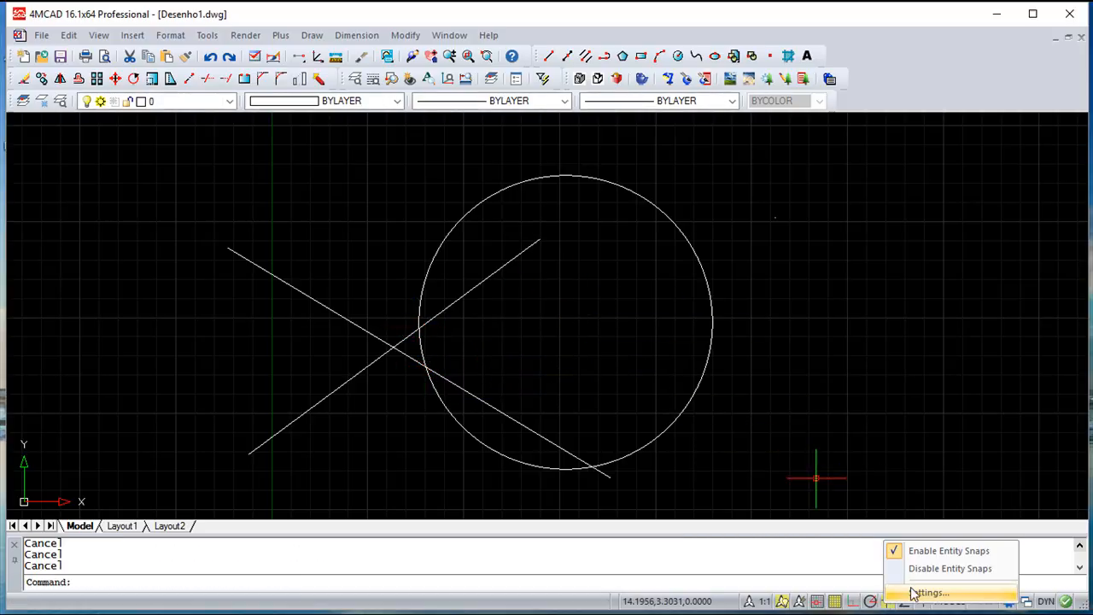
left_click(918, 592)
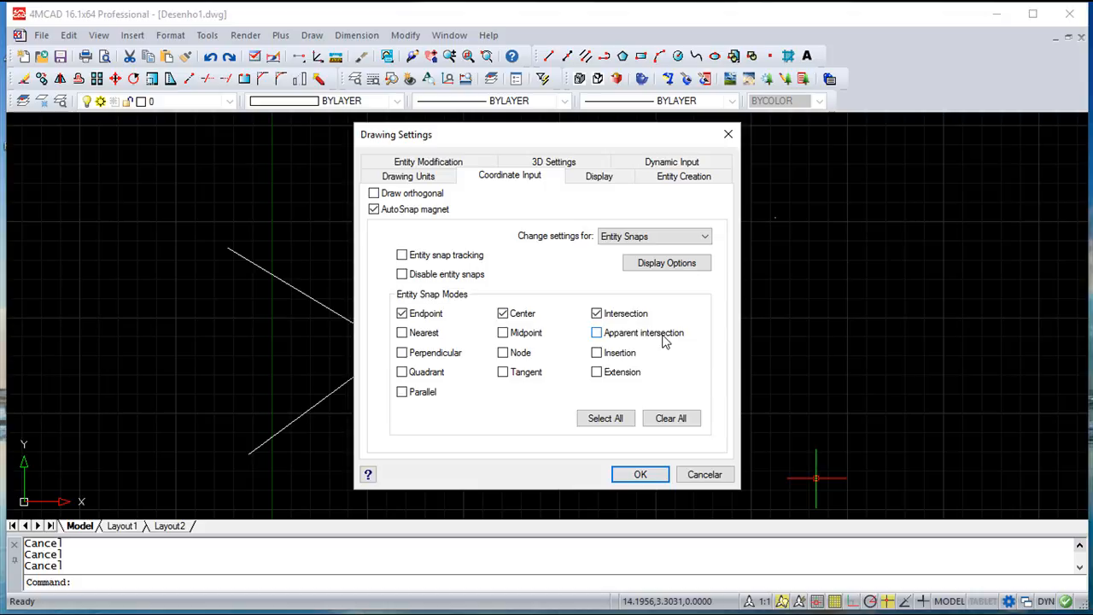
left_click(596, 314)
left_click(597, 333)
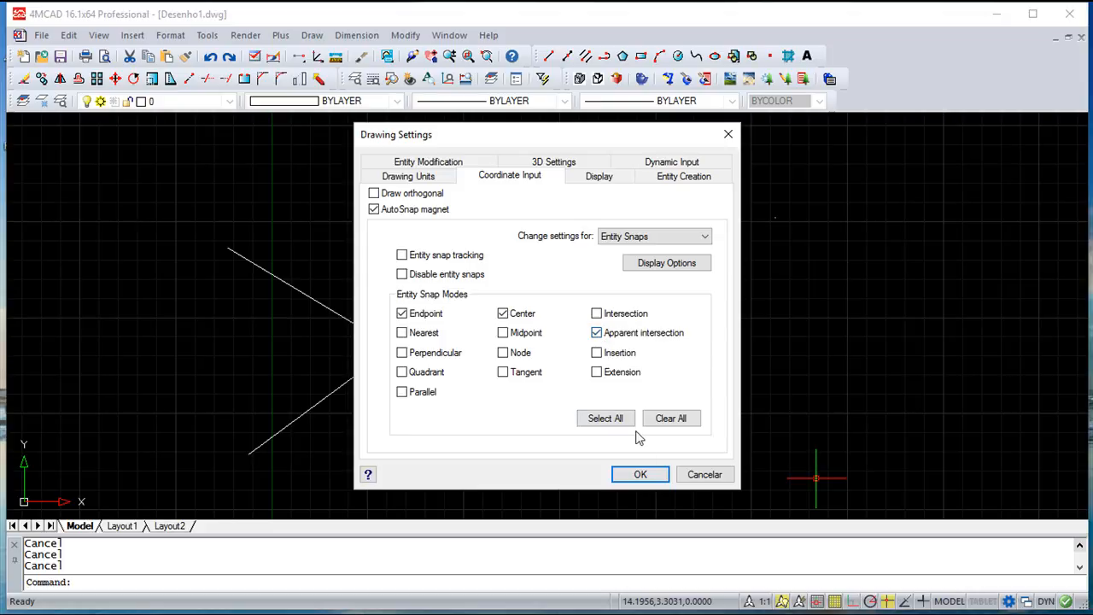
left_click(649, 474)
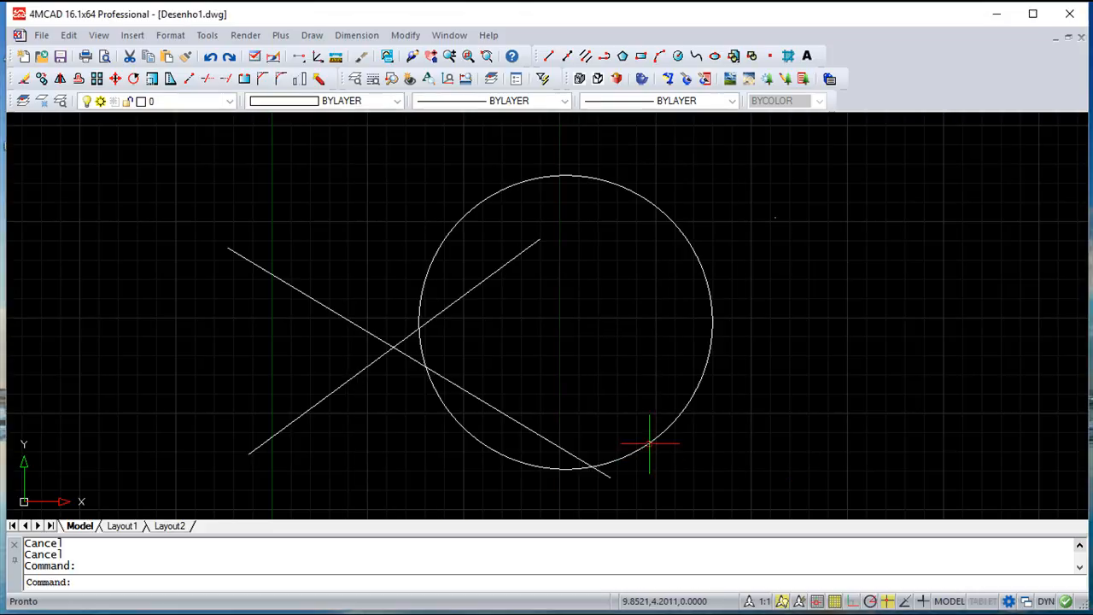
left_click(548, 55)
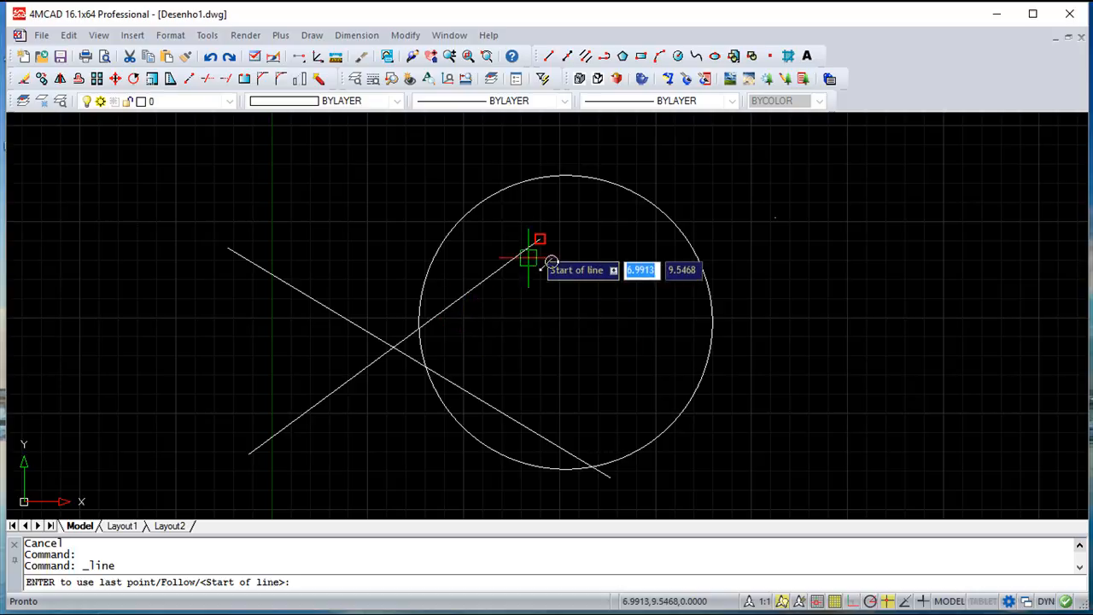
Step: Select all entity snap modes, clear them all, and enable only Endpoint
right_click(888, 603)
left_click(929, 590)
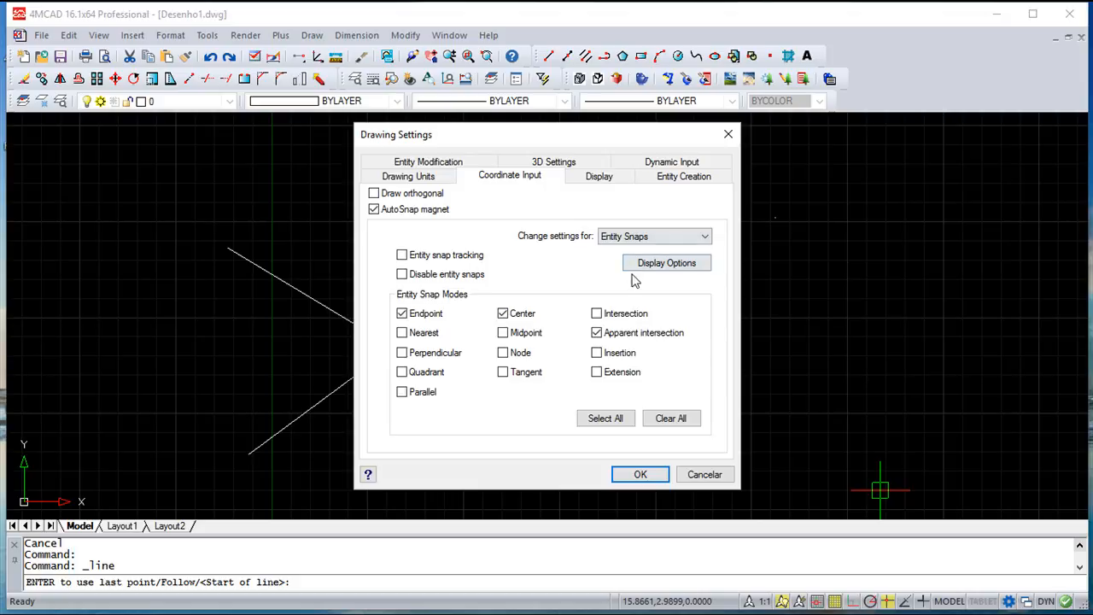
left_click(604, 422)
left_click(678, 419)
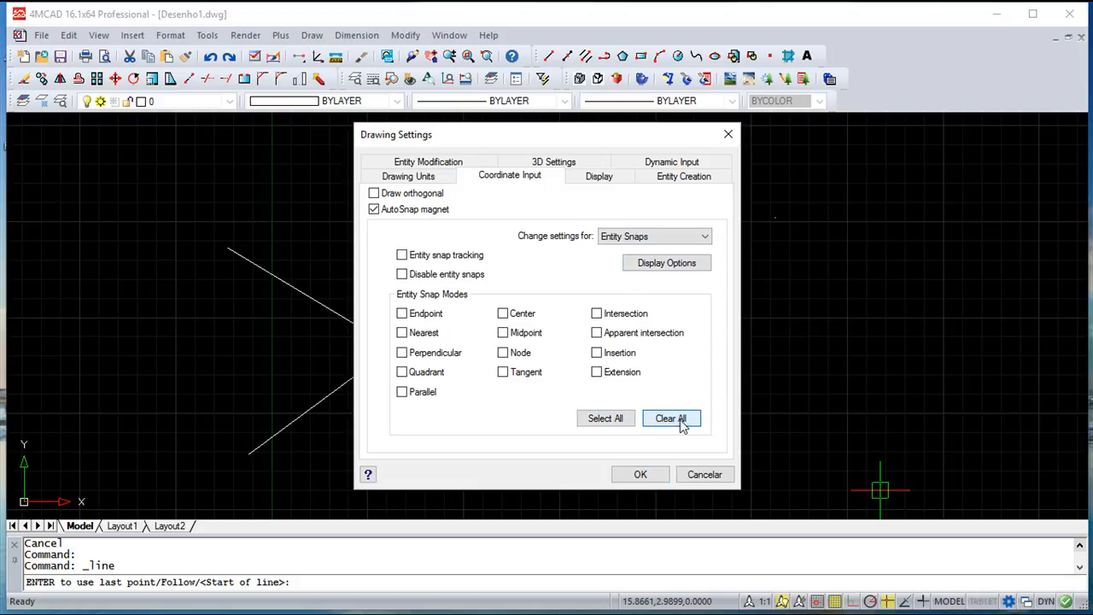
left_click(403, 313)
Step: Turn off showing the snap setting on the cursor in the snapping display options
left_click(654, 265)
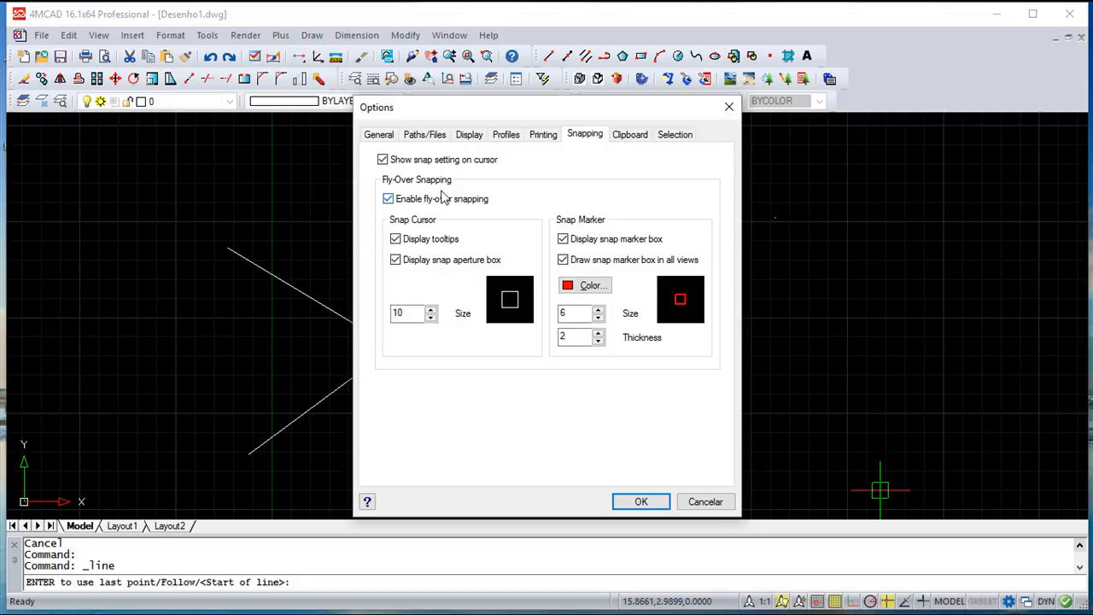
left_click(382, 161)
left_click(642, 502)
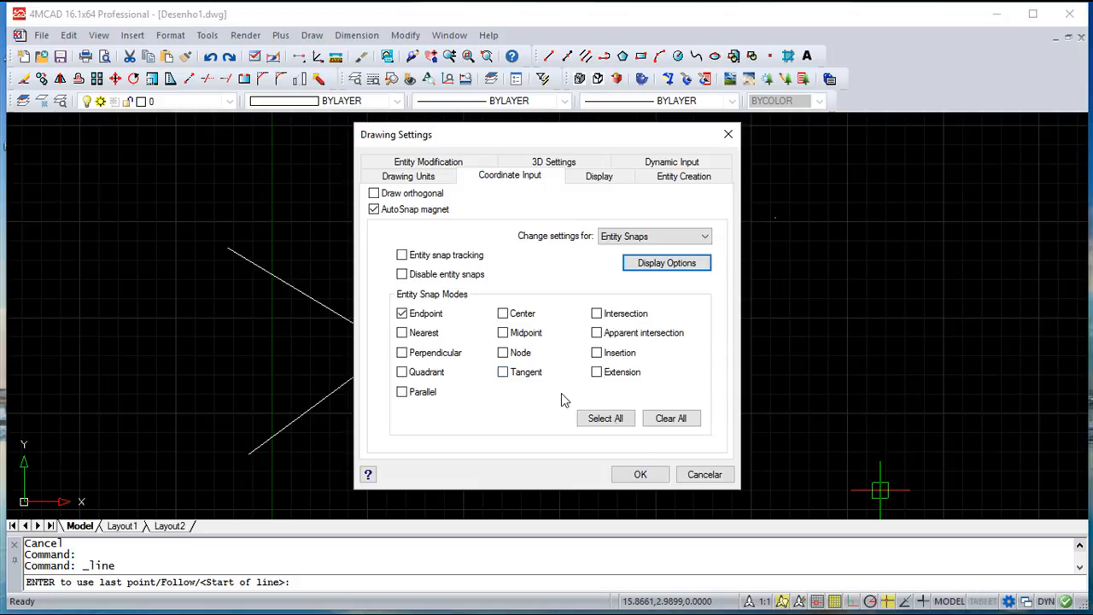
Step: Enable the Center and Intersection entity snap modes alongside Endpoint and apply the drawing settings
left_click(503, 314)
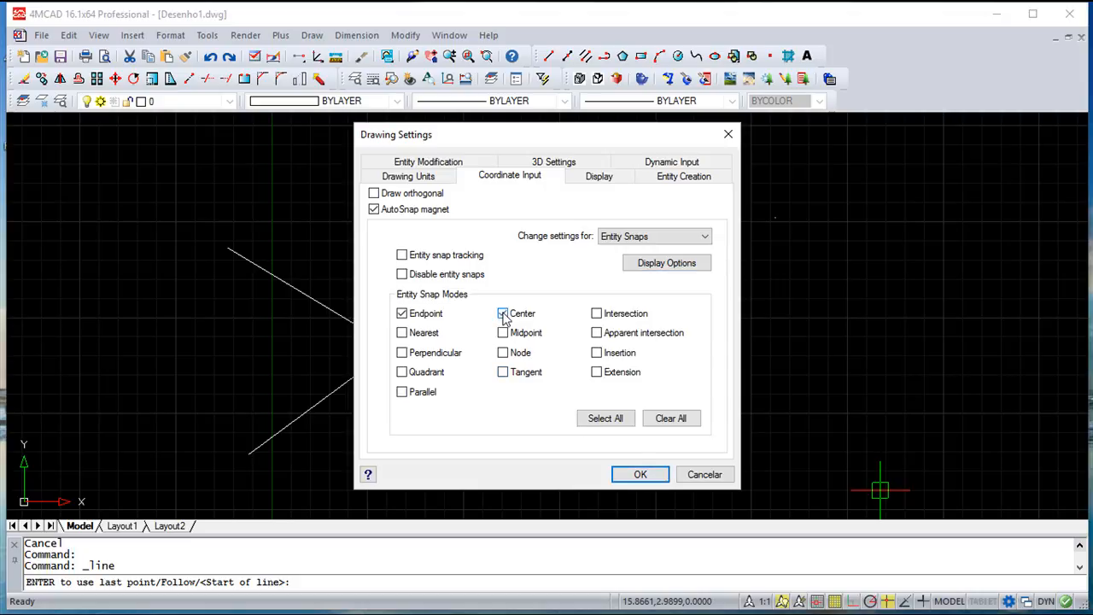
left_click(597, 314)
left_click(643, 475)
Step: Turn entity snaps off during the Line command and check the rising line's upper endpoint without placing a point
left_click(548, 56)
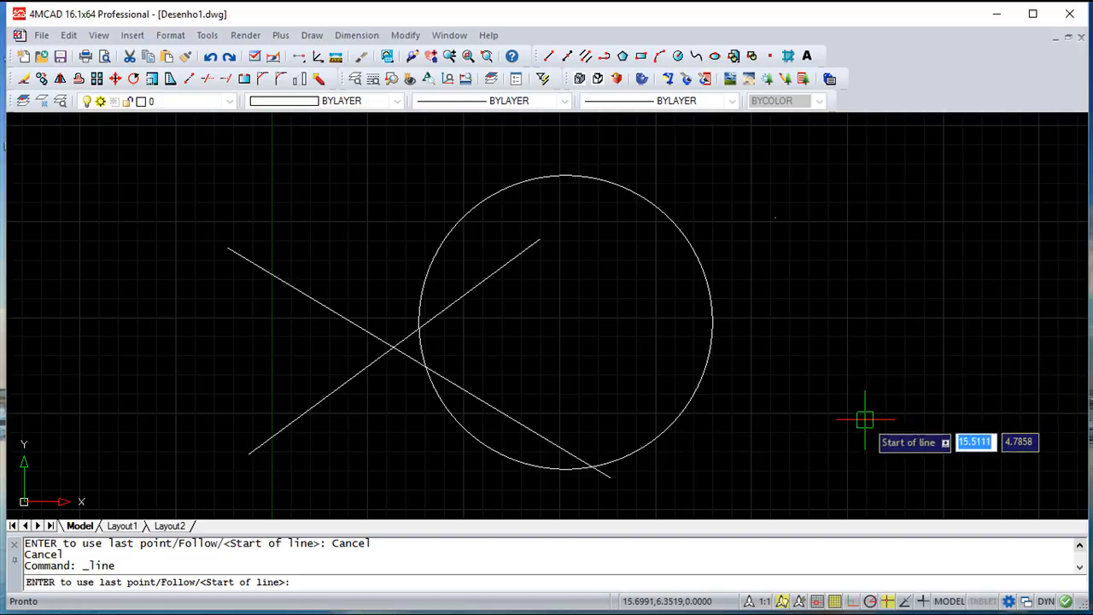
left_click(888, 601)
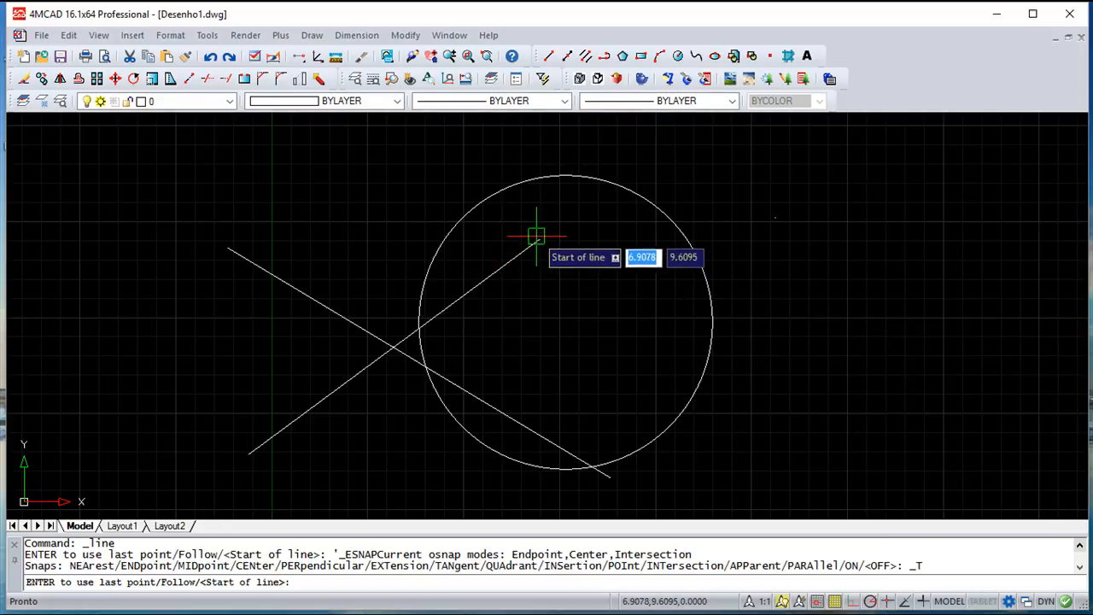
key("Escape")
key("Escape")
Step: Draw a line from the rising line's upper end to the circle's center using one-time Endpoint and Center snap overrides
left_click(548, 56)
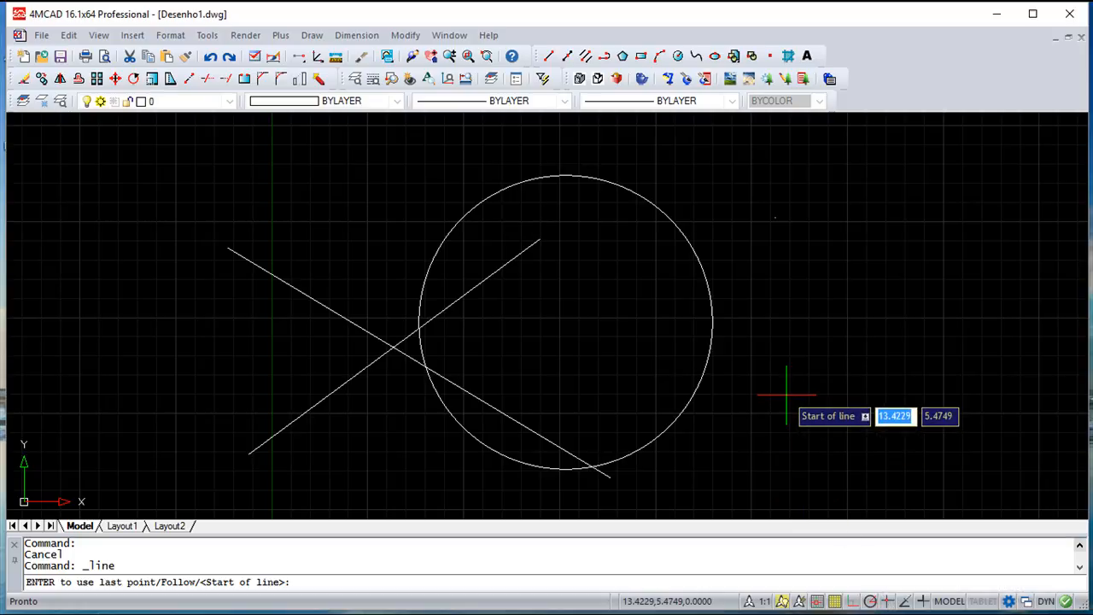
right_click(780, 323, "shift")
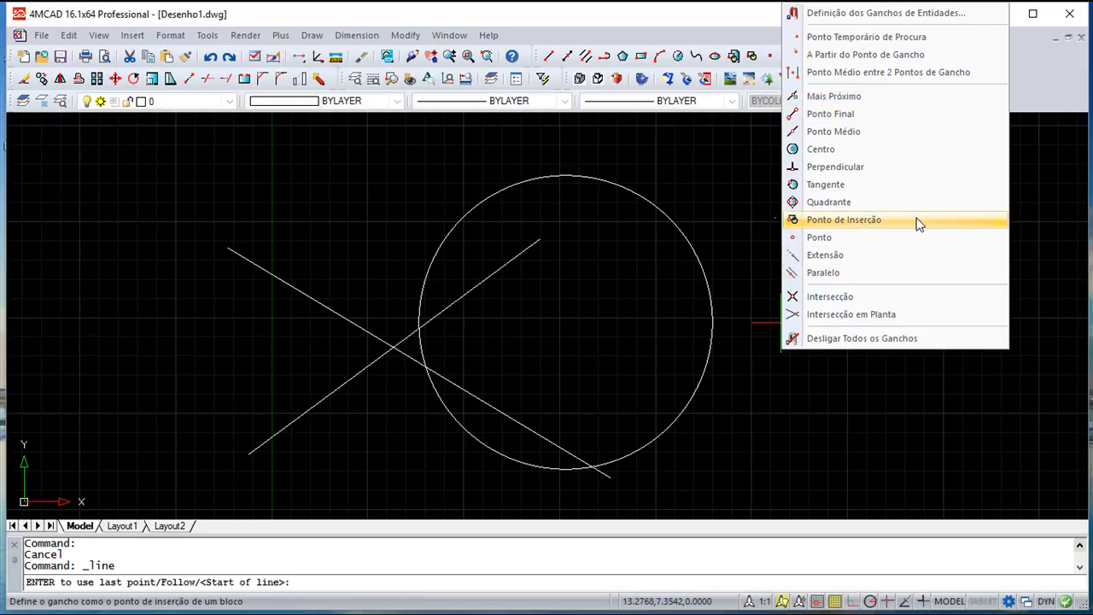
left_click(893, 118)
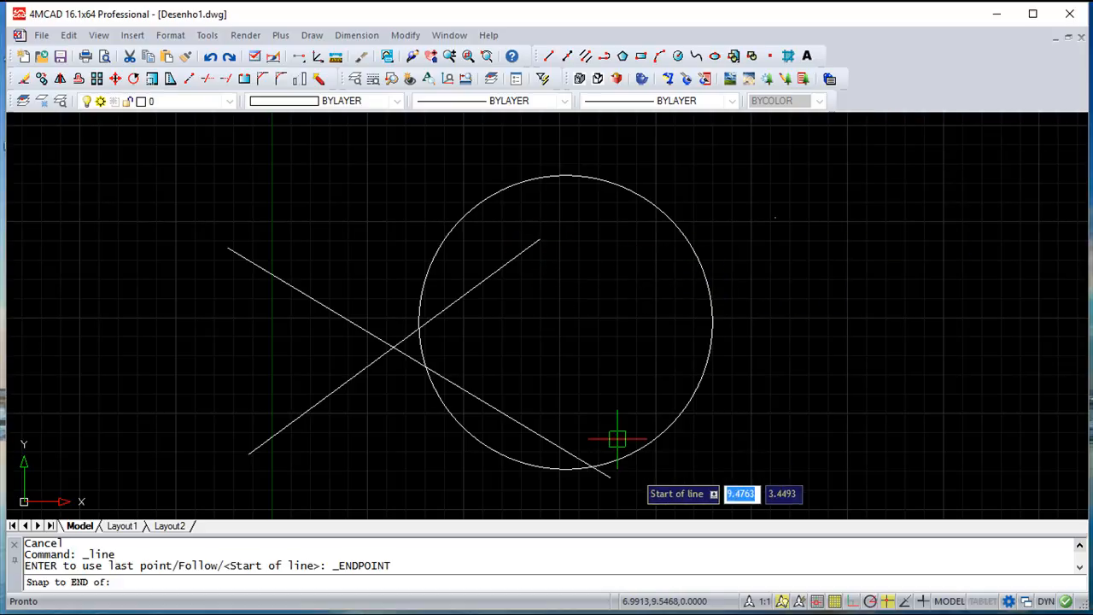
left_click(539, 238)
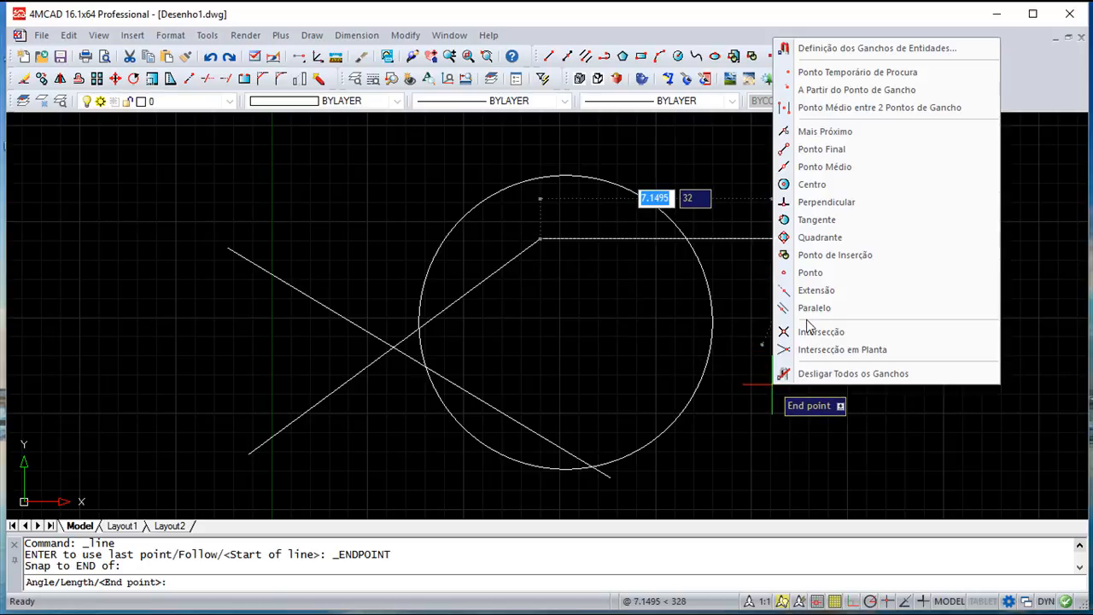
left_click(813, 189)
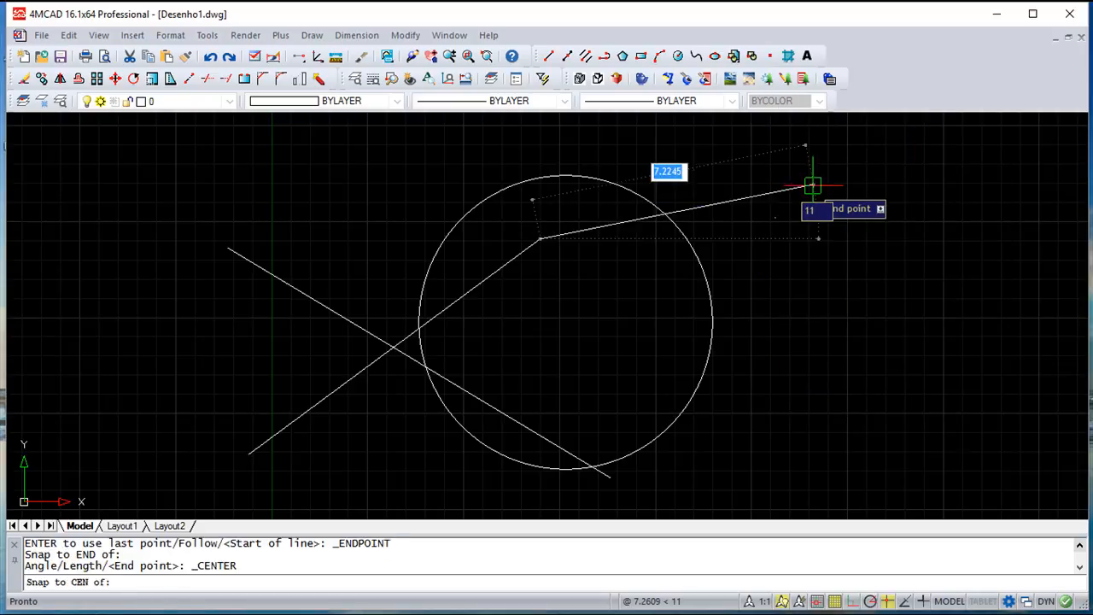
left_click(707, 367)
key("Return")
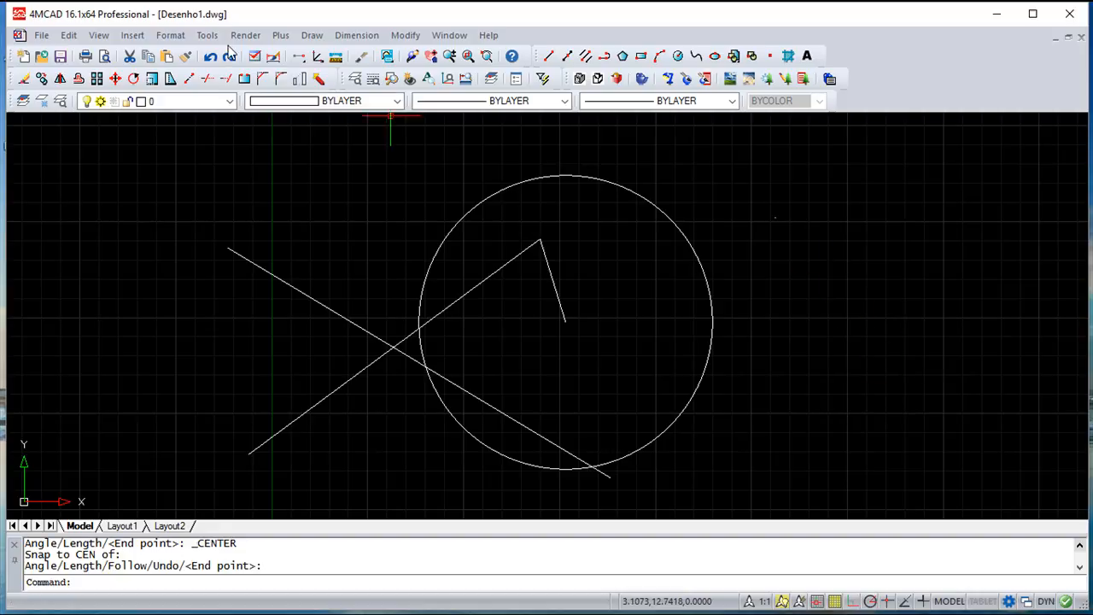
Step: Review the Entity Snaps settings through Drawing Aids and dismiss them without changes
left_click(196, 39)
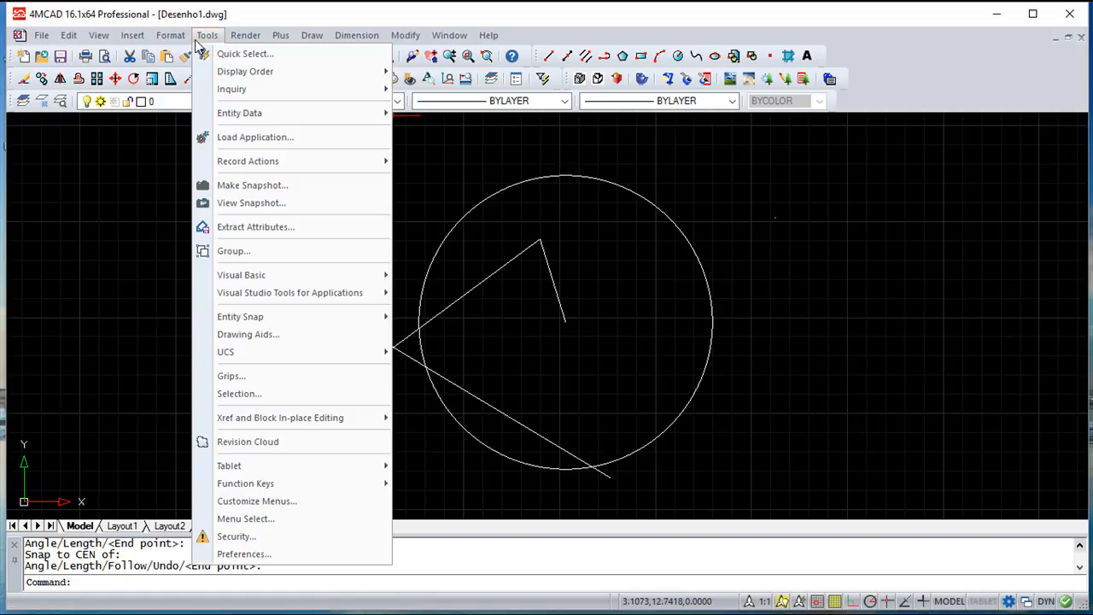
left_click(271, 335)
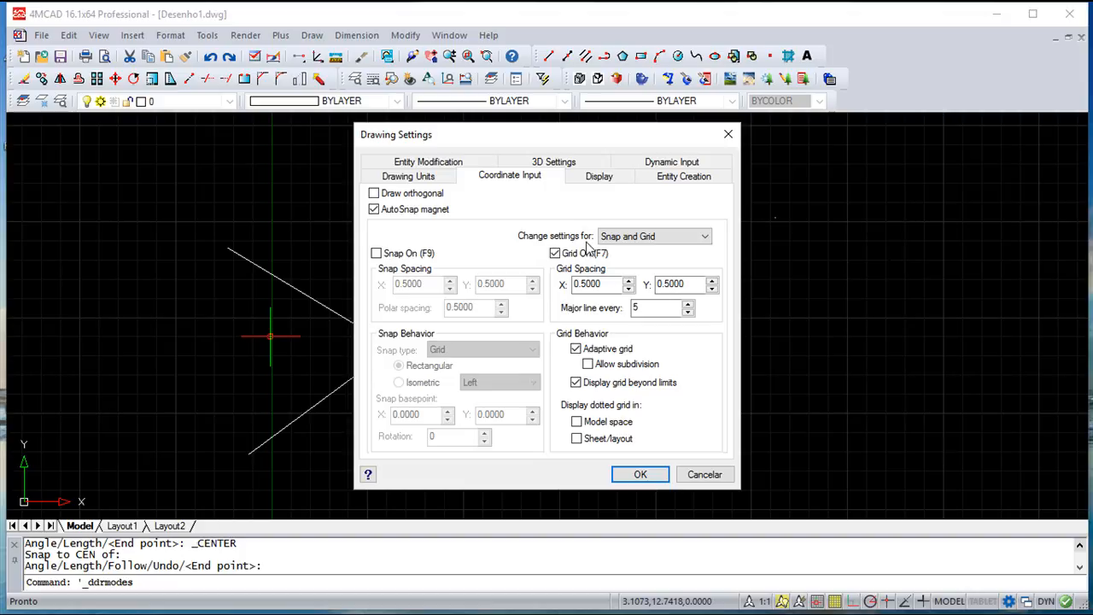
left_click(706, 237)
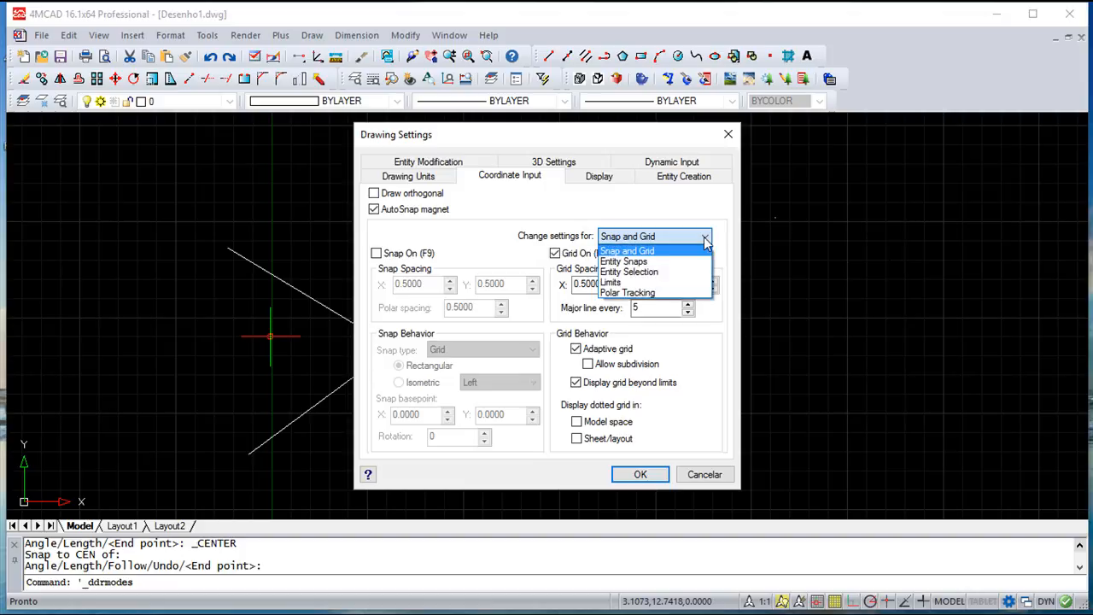
left_click(655, 262)
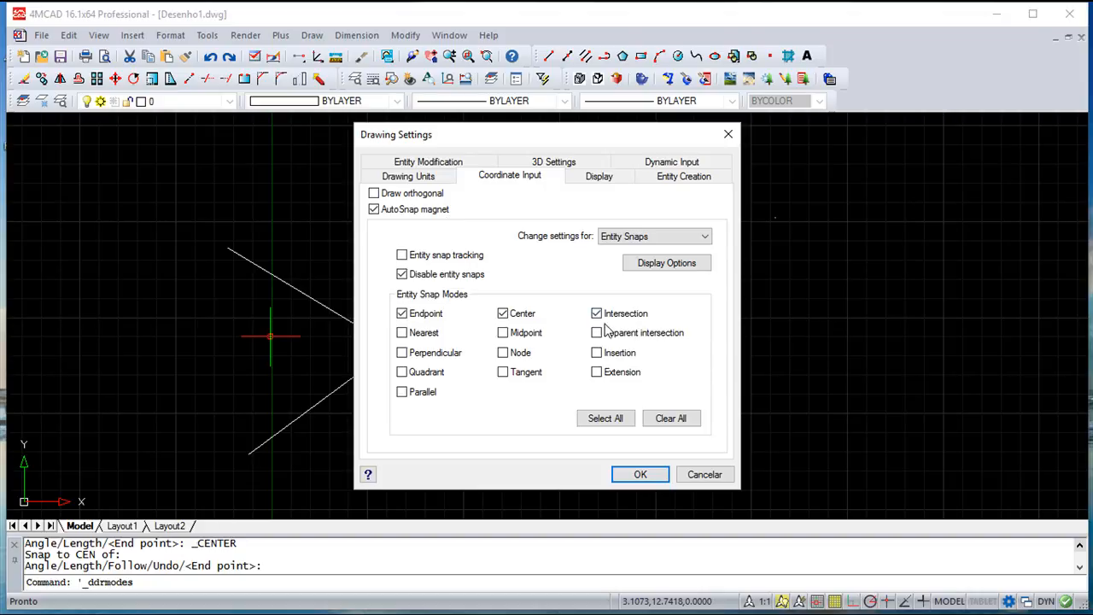
left_click(705, 475)
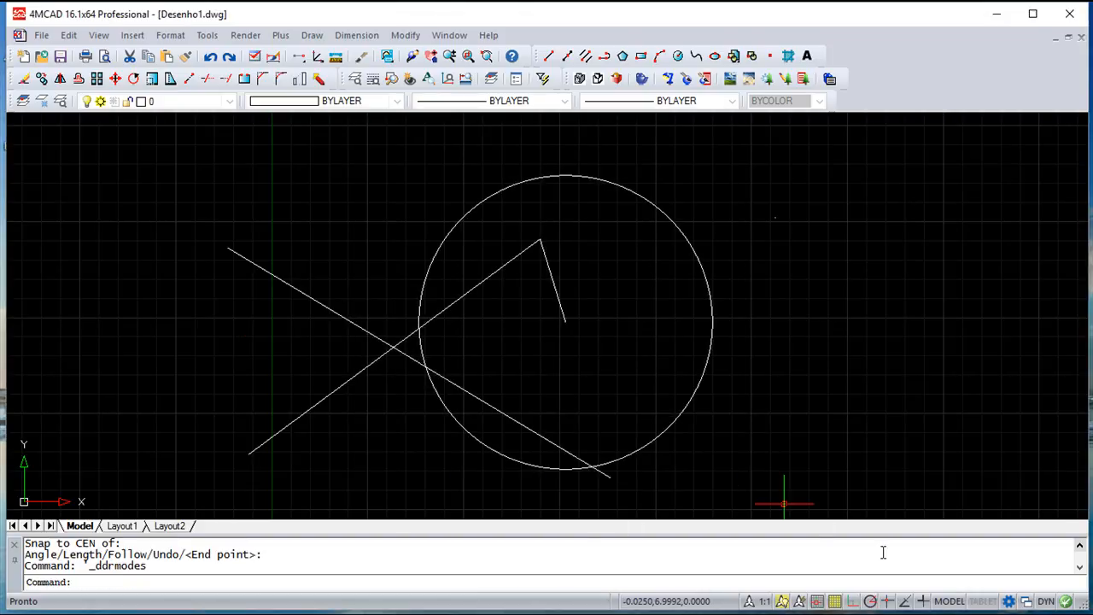